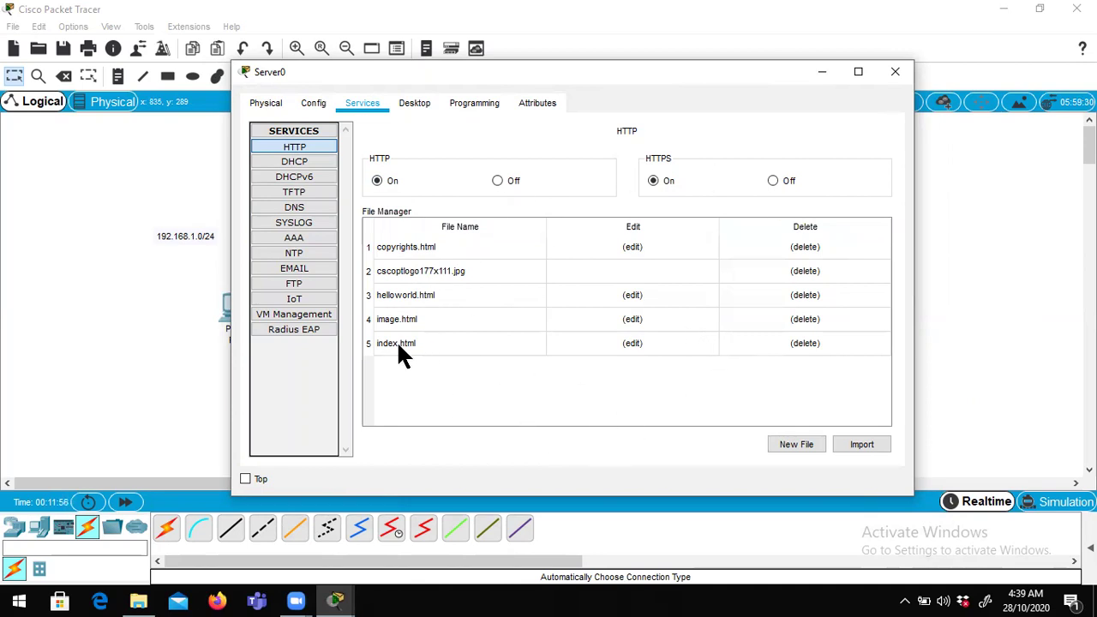
- Review the HTML source of index.html in Server0's HTTP service, return to the file list and close the server window
click(632, 343)
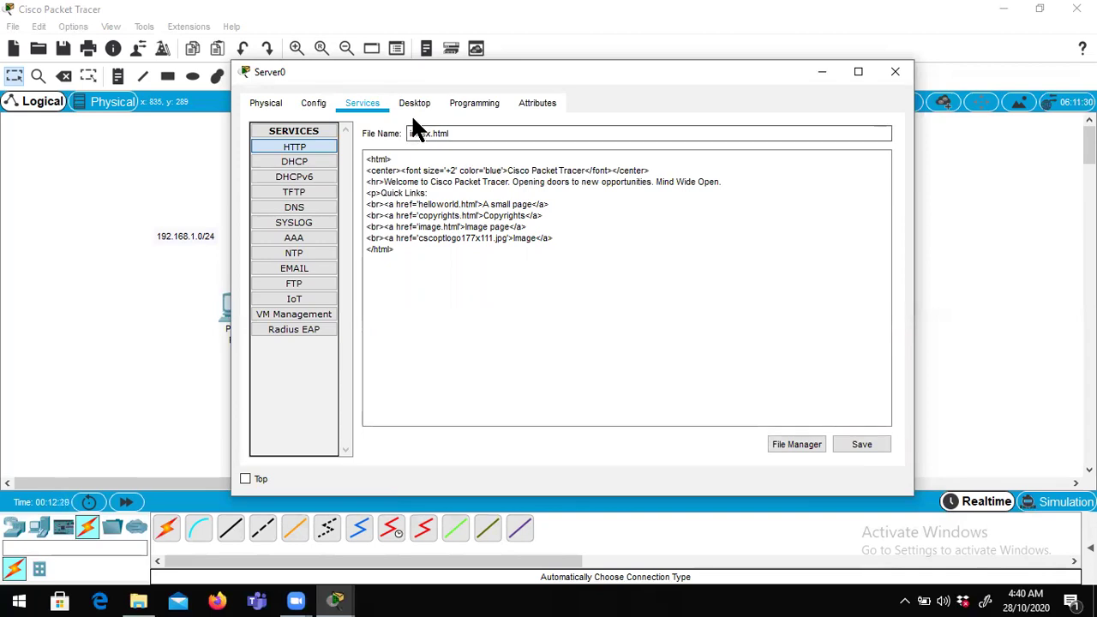
click(778, 445)
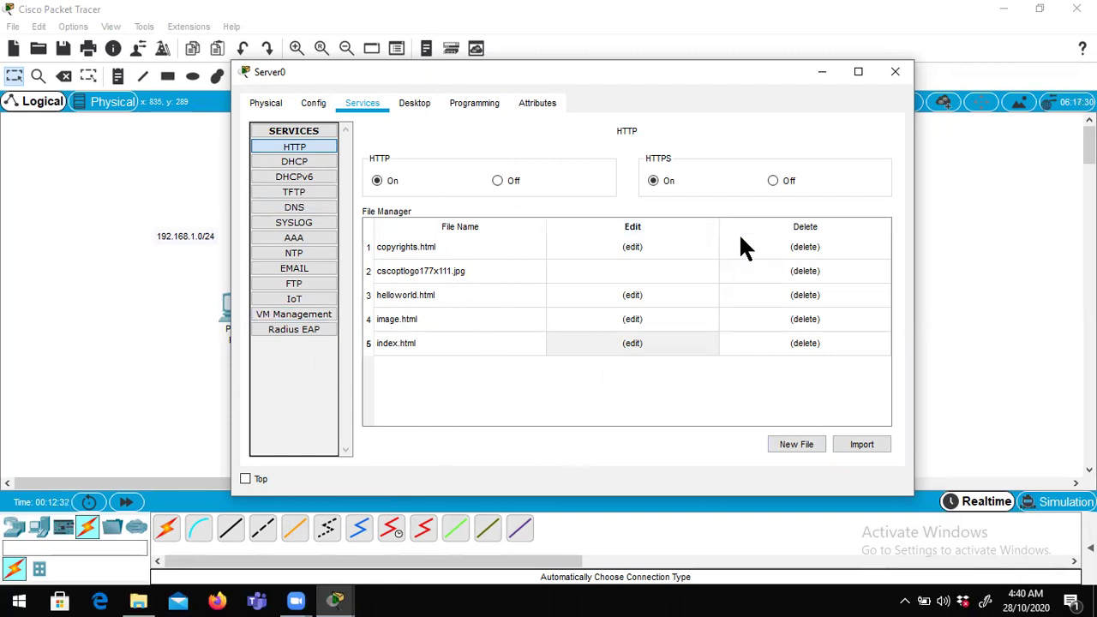
click(894, 77)
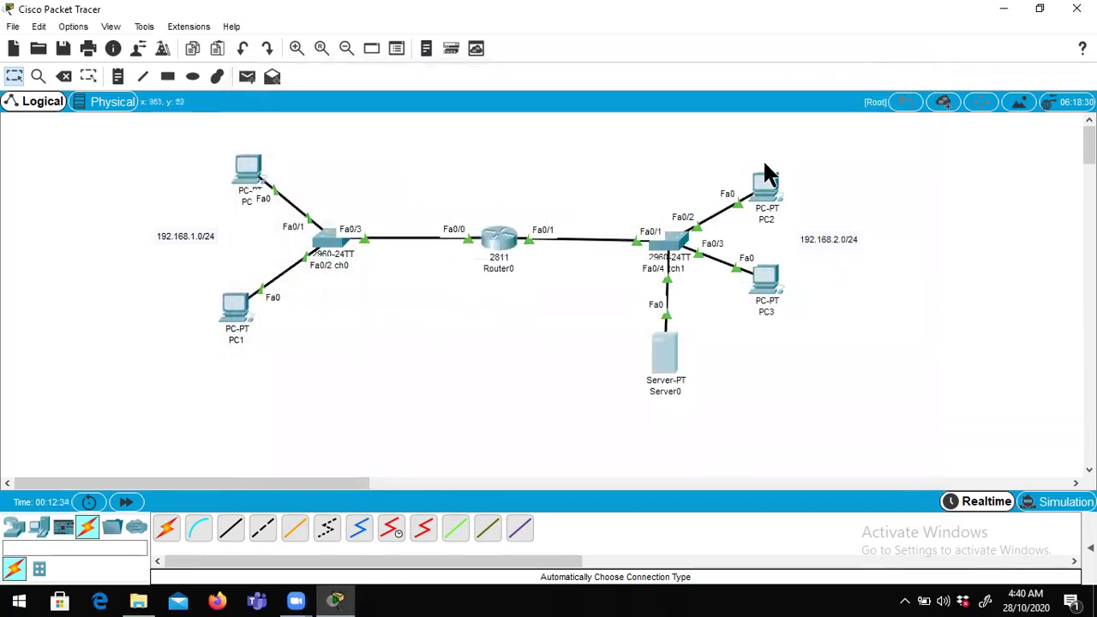
- Load the page at 192.168.2.10 in PC2's web browser
click(760, 185)
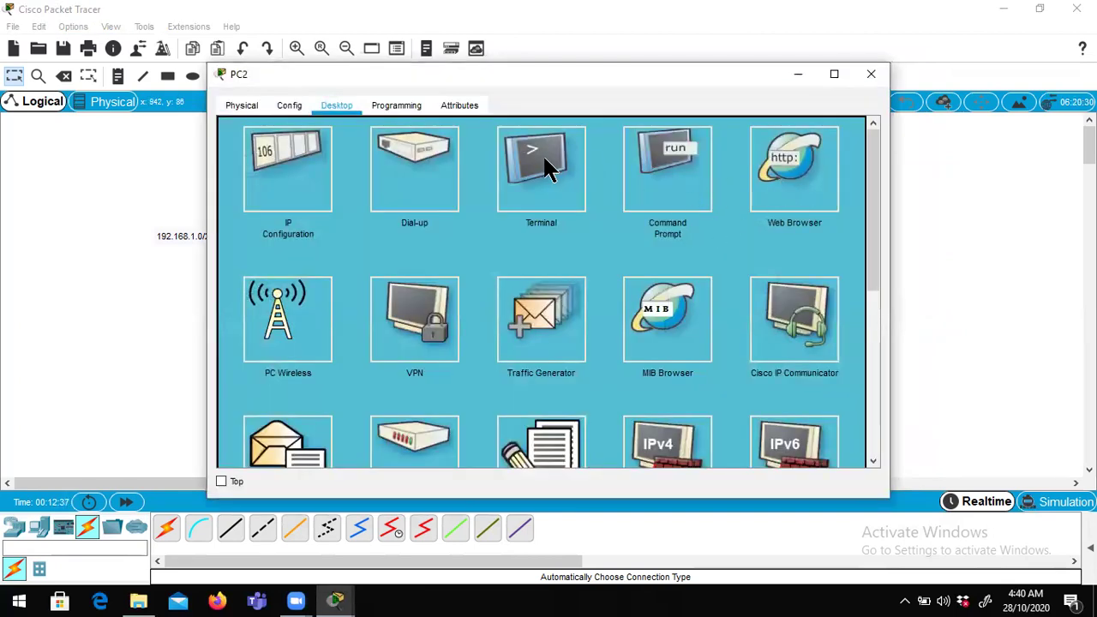
click(776, 181)
click(644, 150)
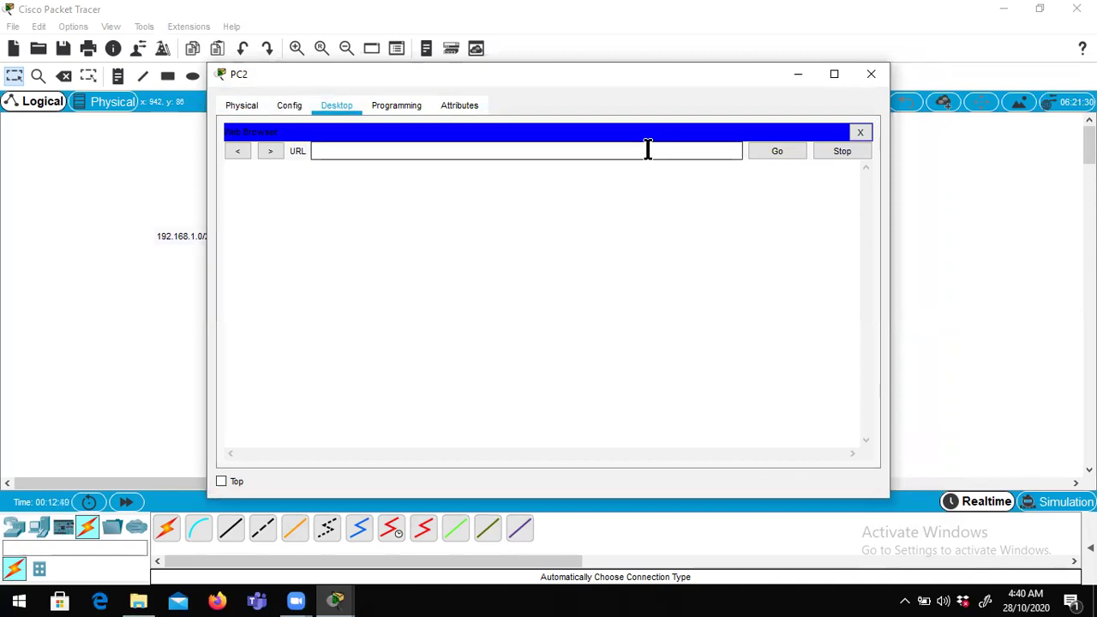
text(192.168.2.10)
click(768, 151)
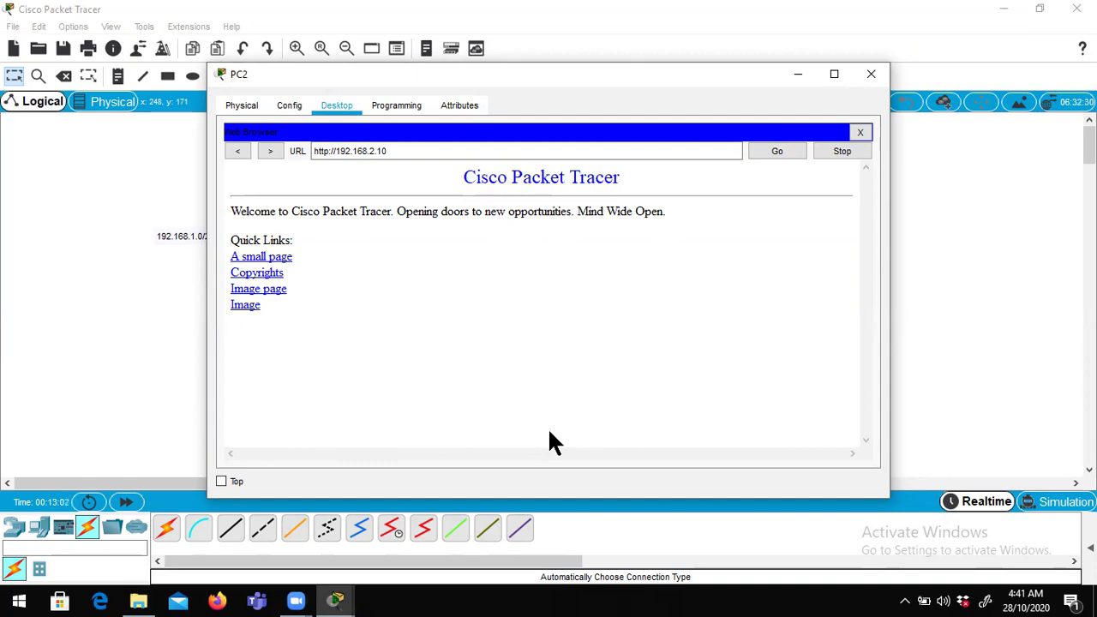
- View the linked small page and the image page in PC2's browser, and close the browser and the PC2 window
click(268, 257)
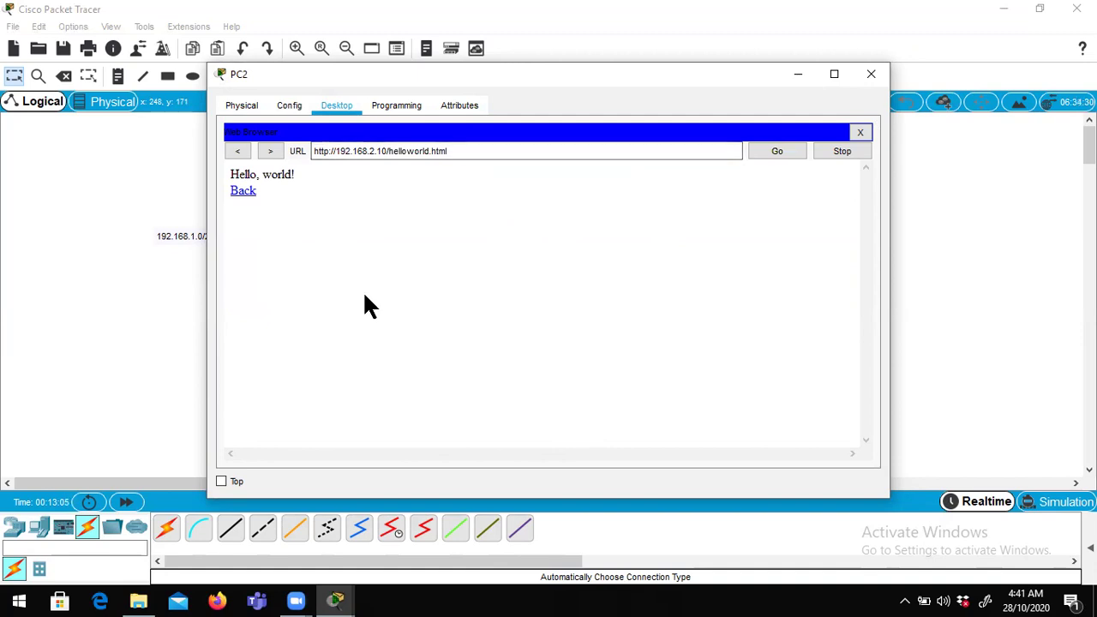
click(243, 191)
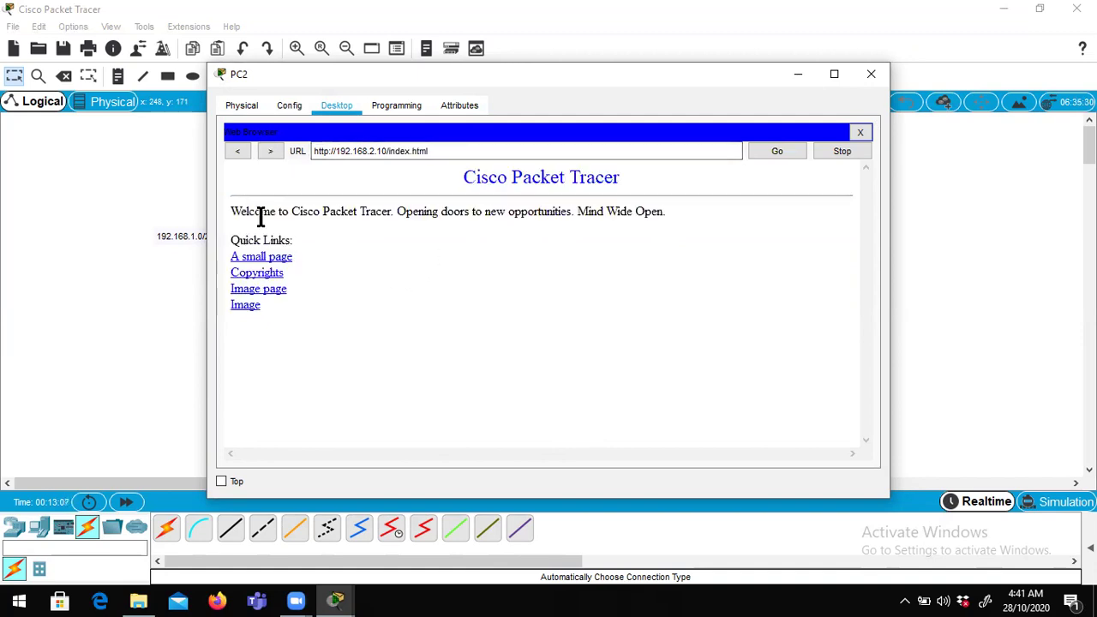
click(257, 291)
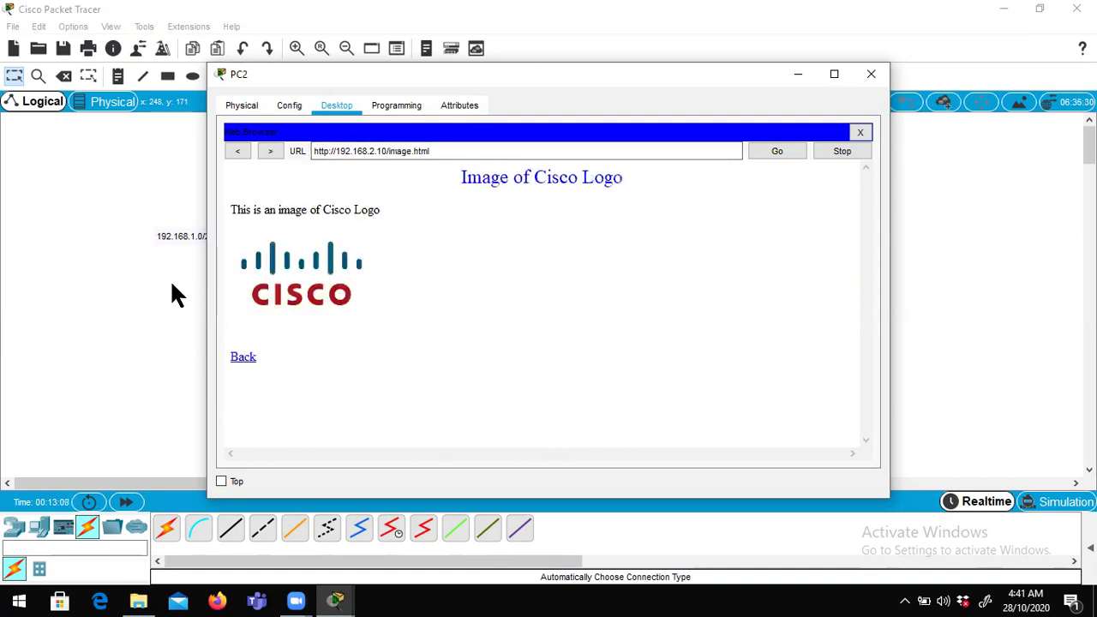
click(236, 151)
click(858, 134)
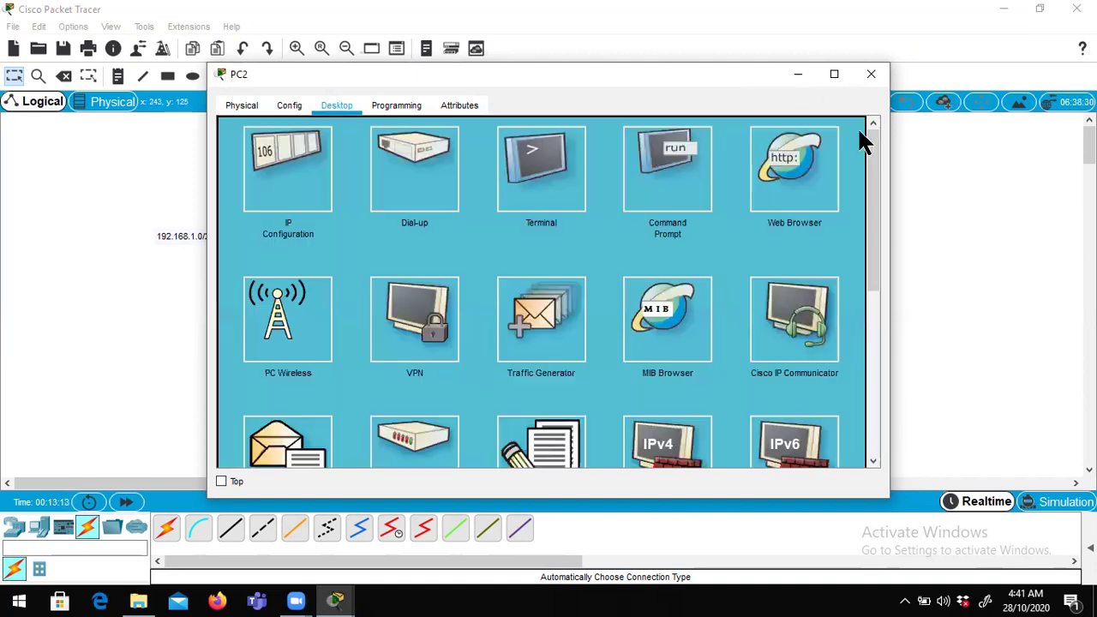
click(869, 74)
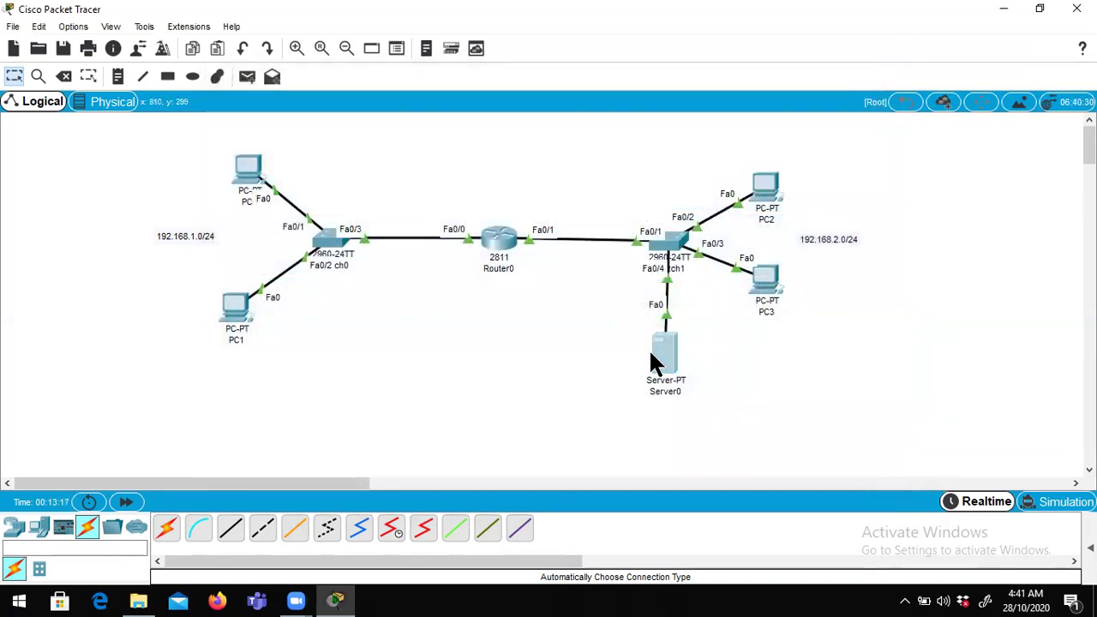
- Copy the entire HTML source of helloworld.html from Server0's HTTP service
click(651, 358)
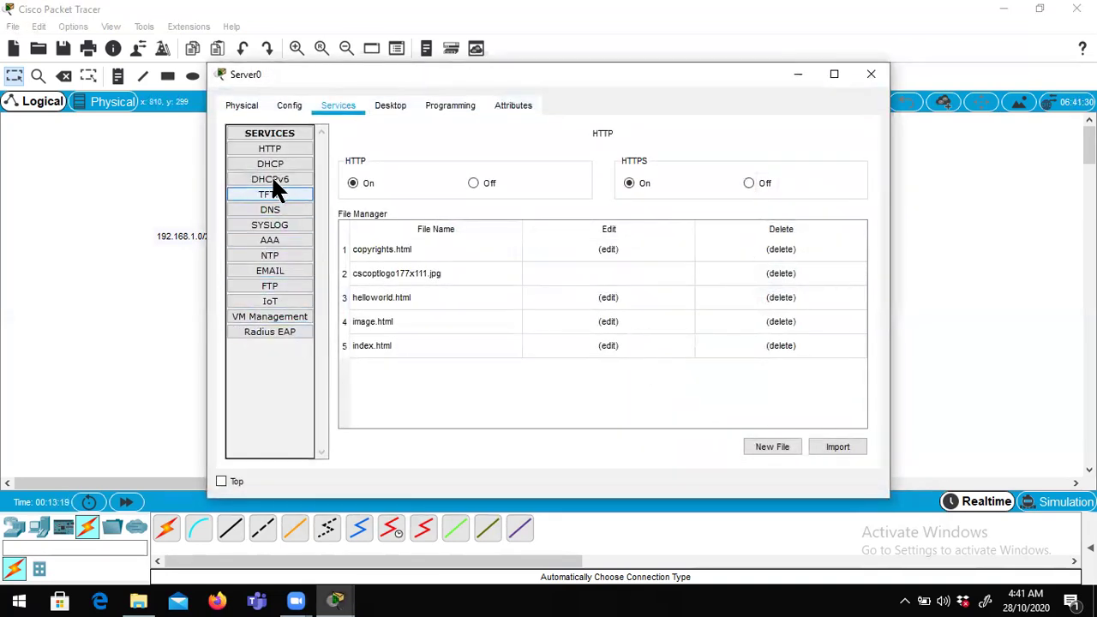
click(771, 446)
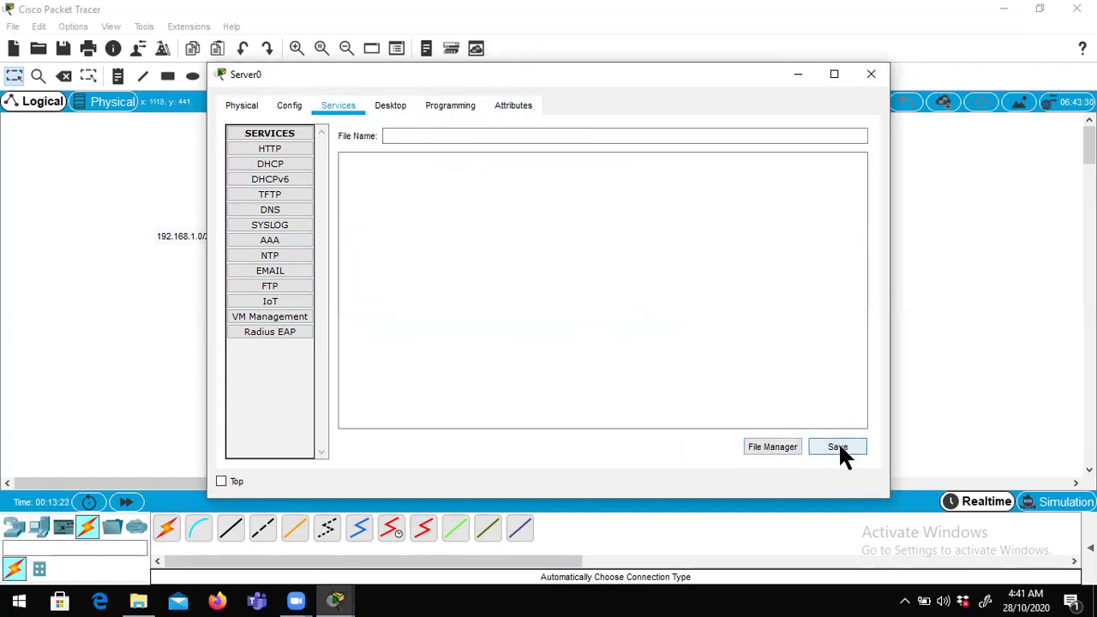
click(771, 447)
click(380, 321)
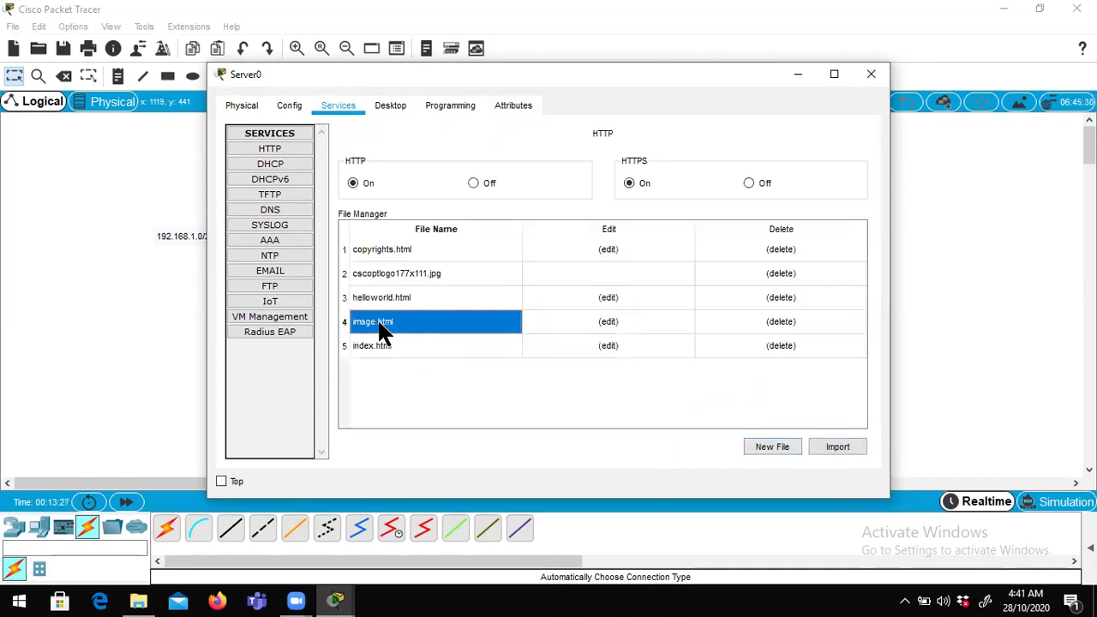
click(380, 295)
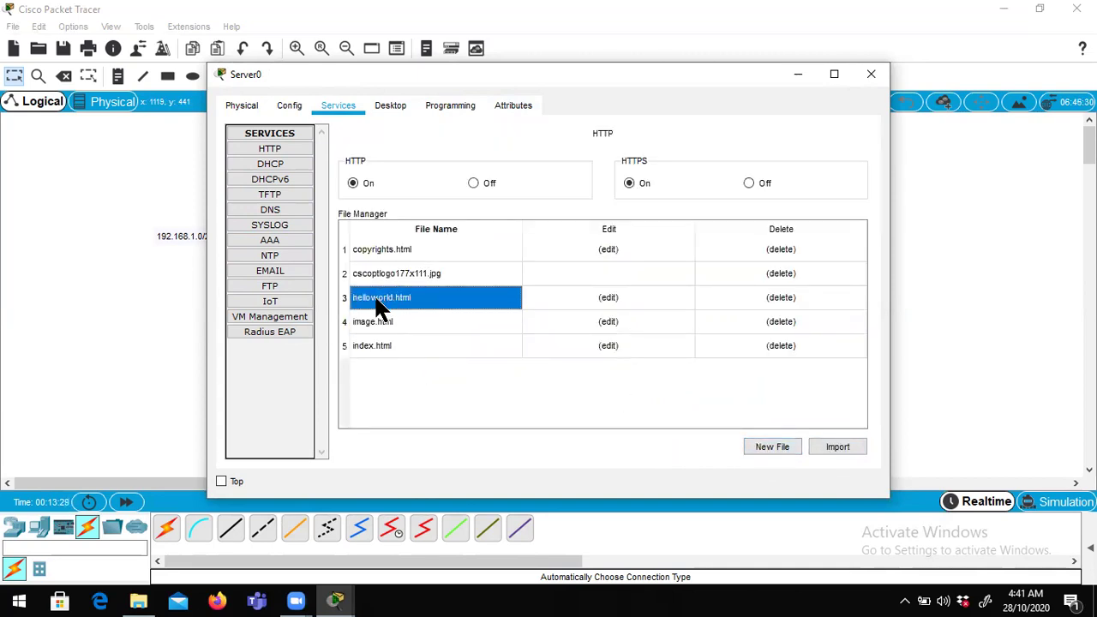
click(603, 300)
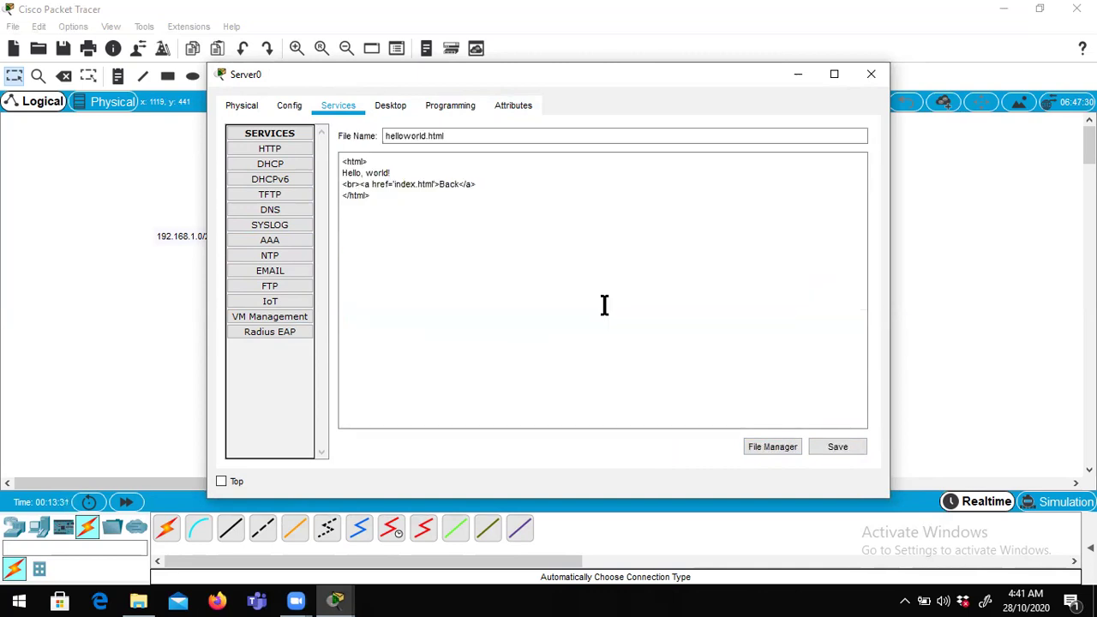
key(ctrl+a)
key(ctrl+c)
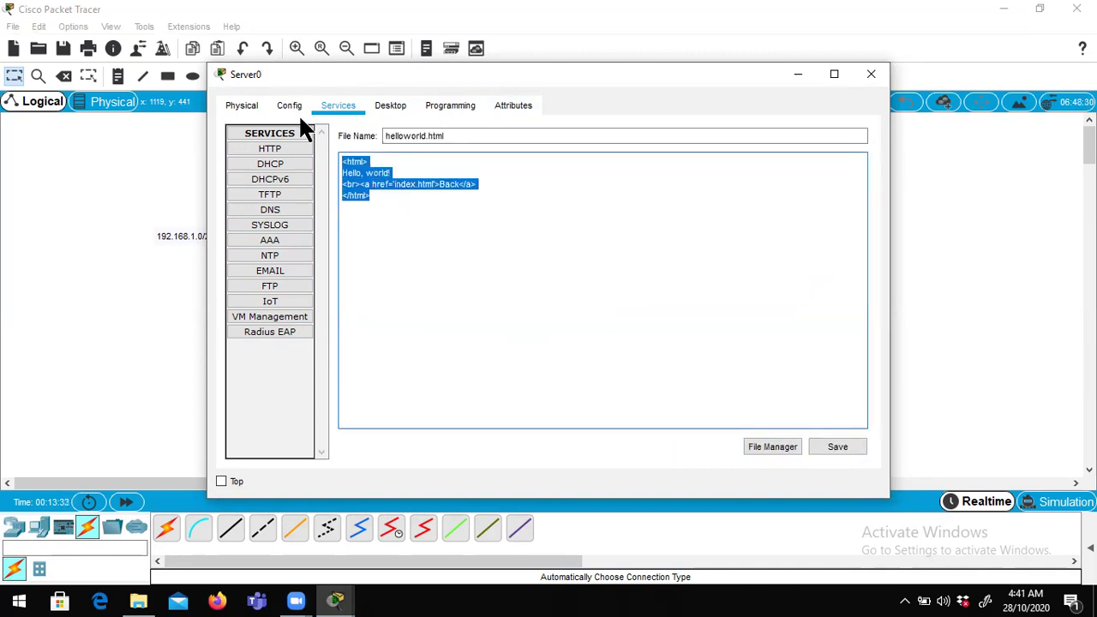
- Create a new HTTP file from the copied HTML, replacing the "Hello, world!" line with "Welcome to DCCN!"
click(772, 444)
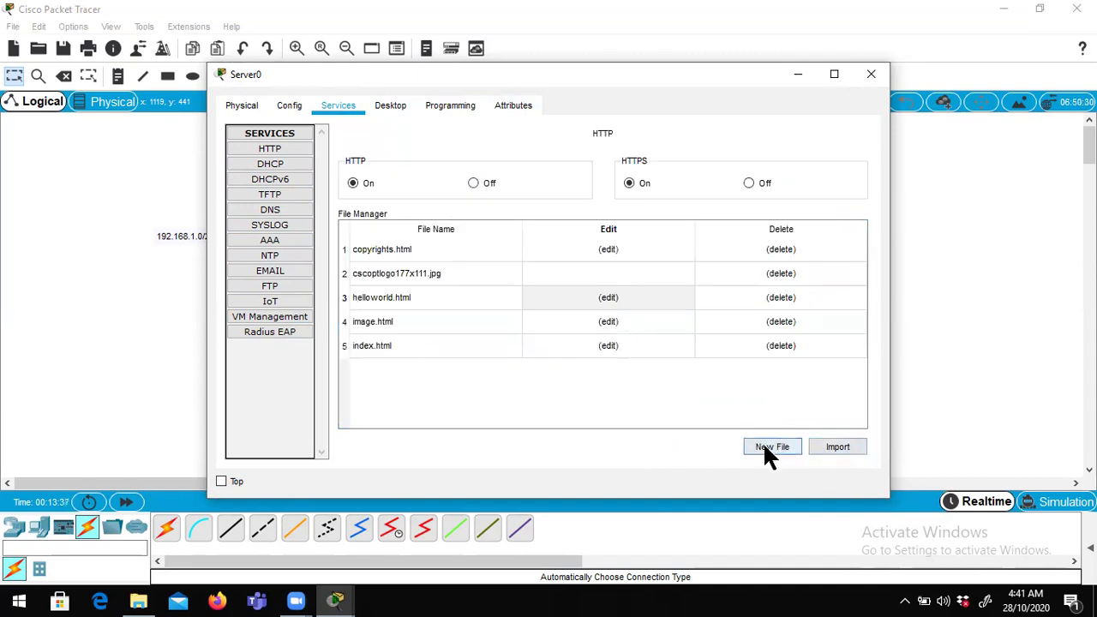
click(760, 443)
click(416, 213)
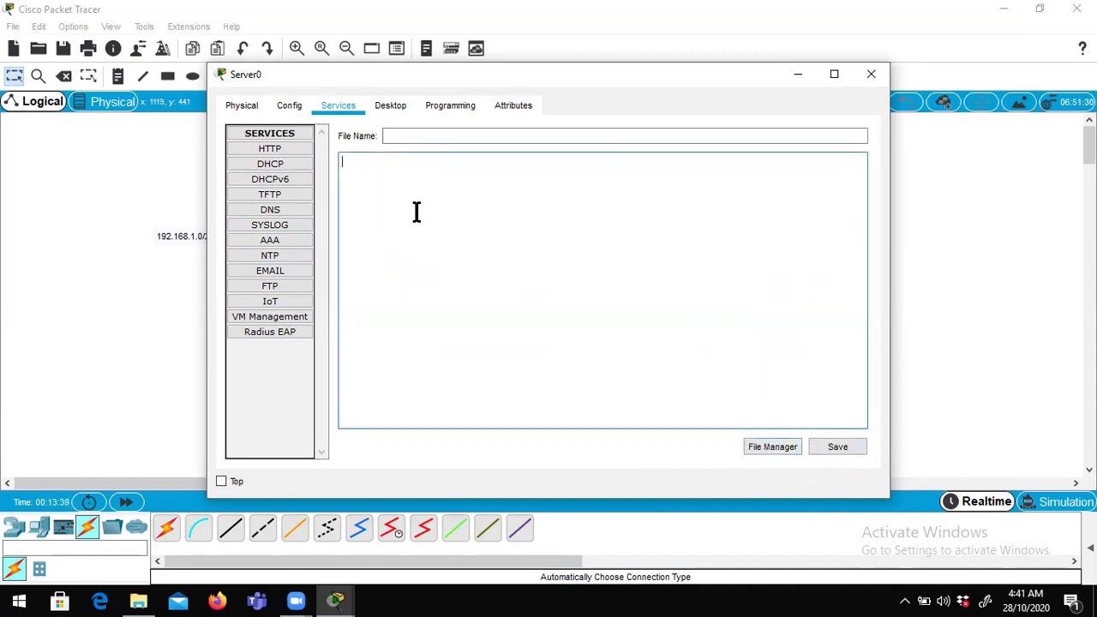
key(ctrl+v)
mouse_move(403, 165)
mouse_down()
mouse_move(335, 171)
mouse_move(394, 172)
mouse_up()
key(BackSpace)
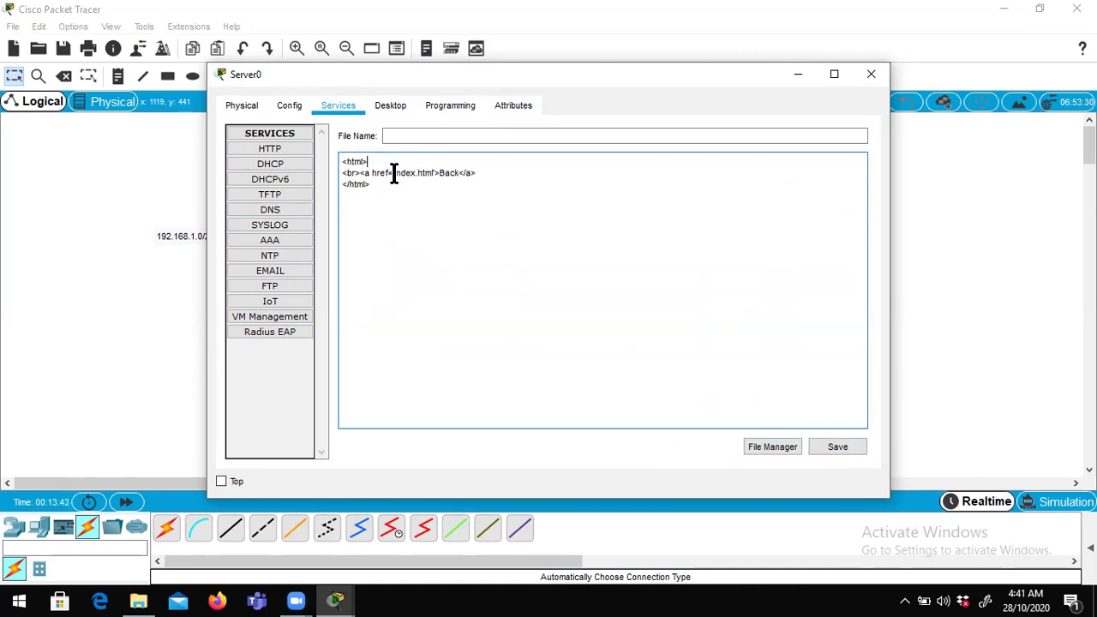
key(Return)
text(Welcome to DCCN!)
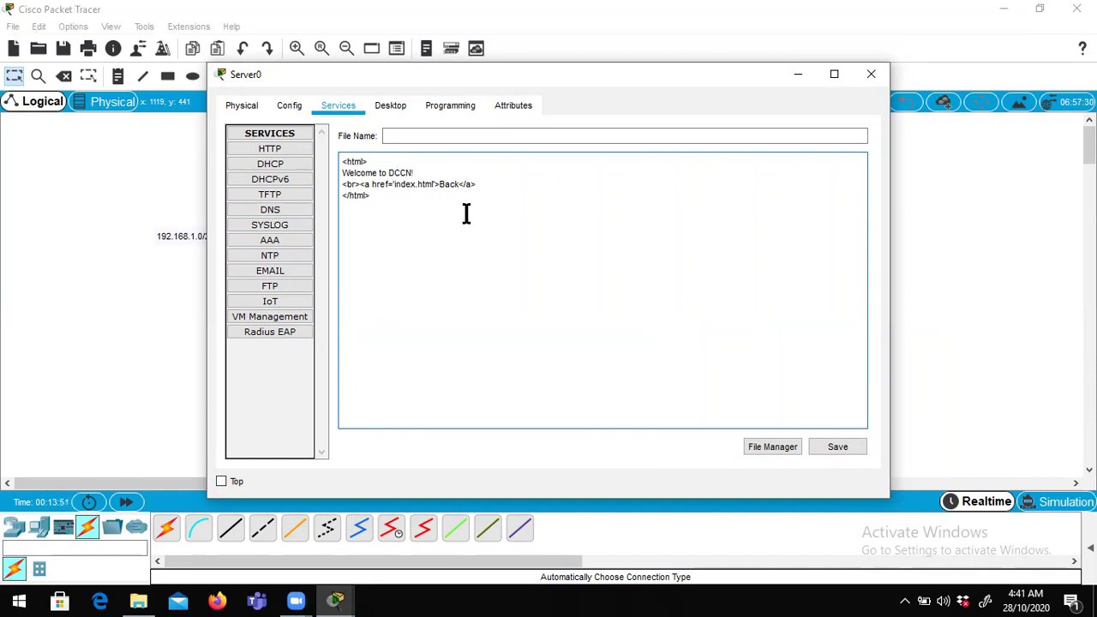
- Name the new page DCCN.html and save it, accepting the overwrite of the file with the same name
click(837, 455)
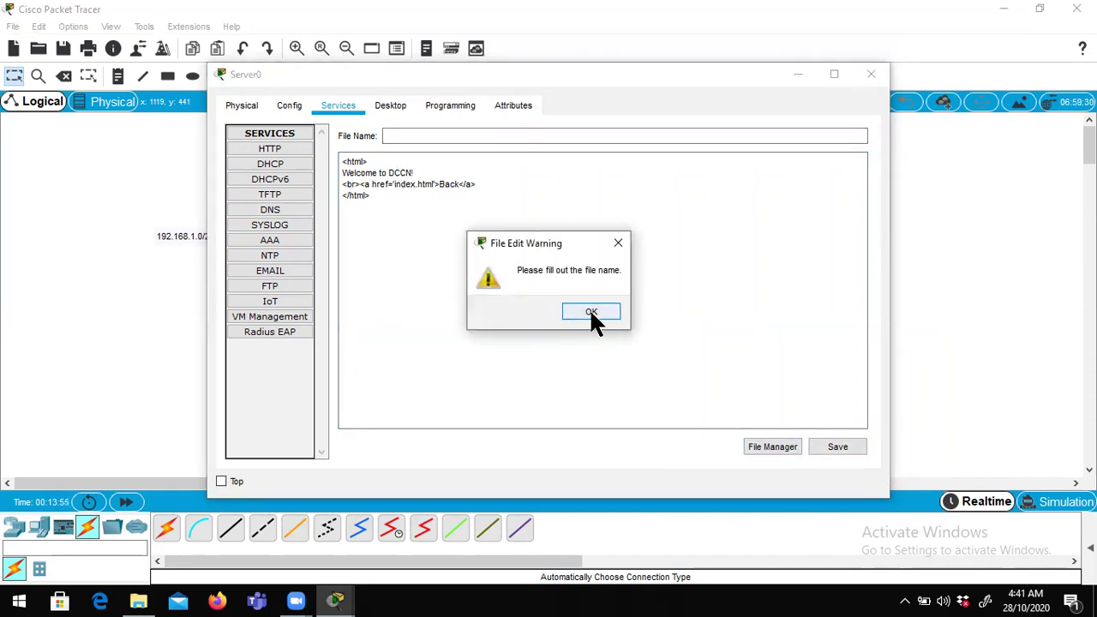
click(591, 314)
click(443, 136)
text(DCCN)
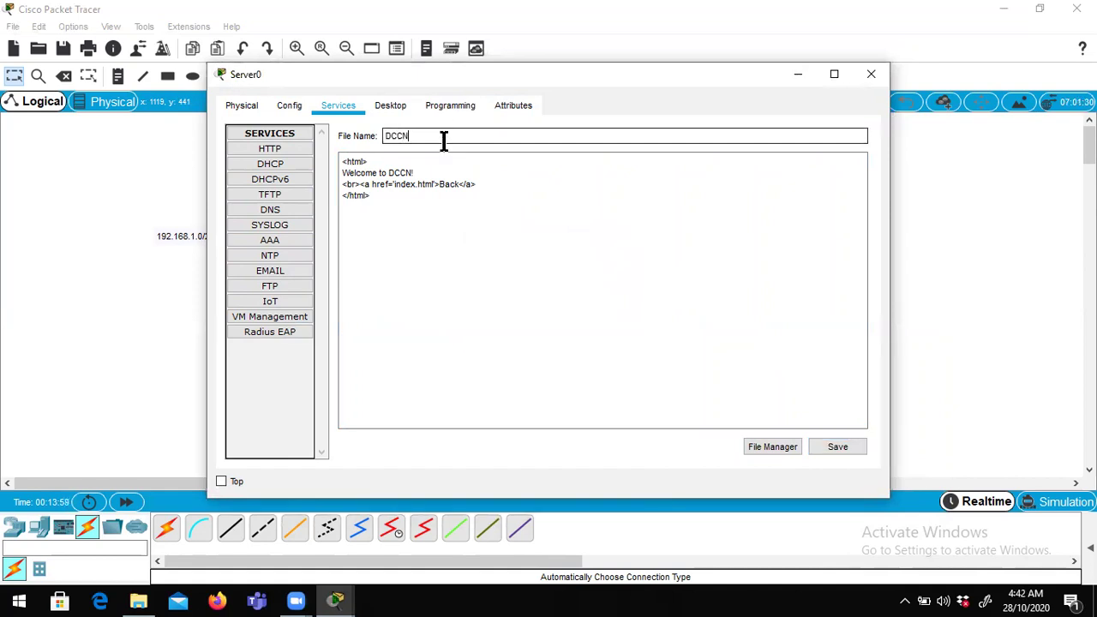
text(.htm)
click(841, 448)
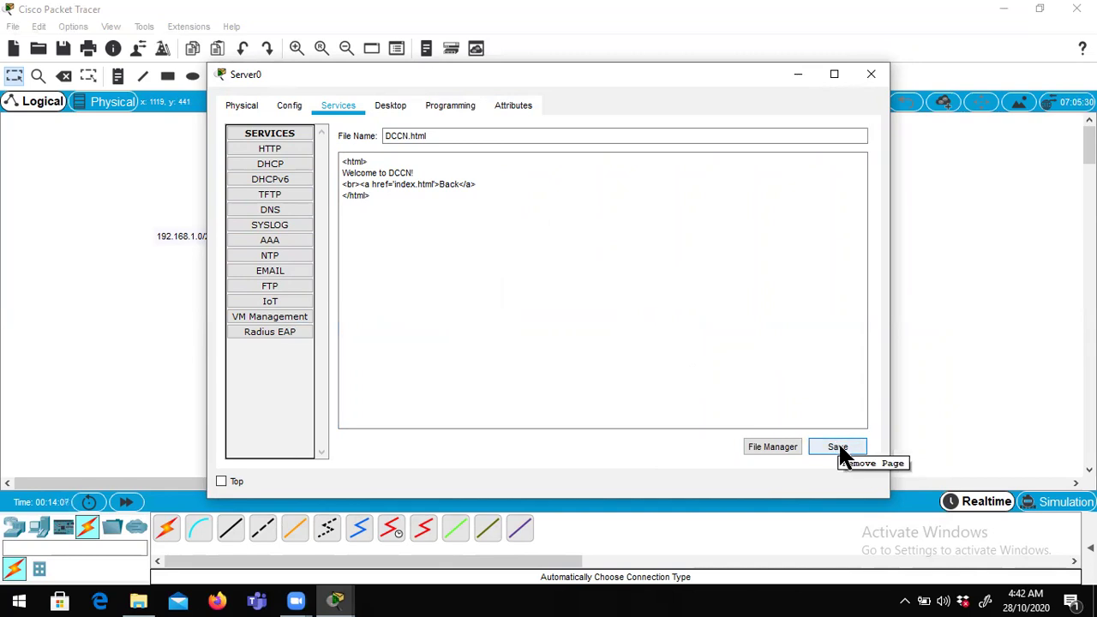
click(839, 446)
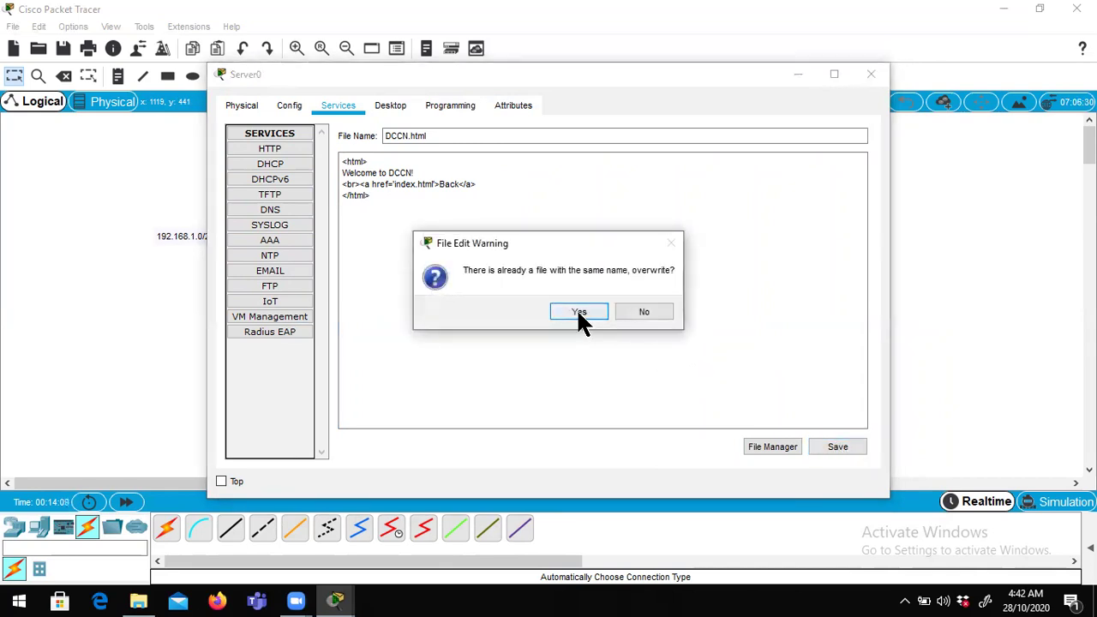
click(577, 311)
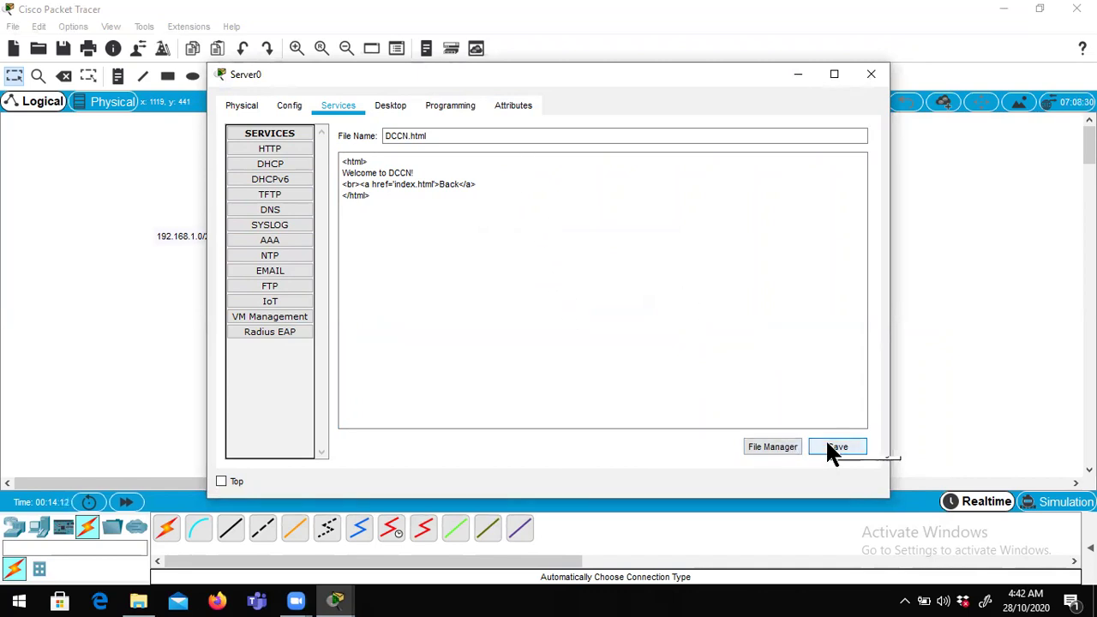
- Open index.html for editing and duplicate the helloworld.html link line on a new line below the Image link
click(766, 447)
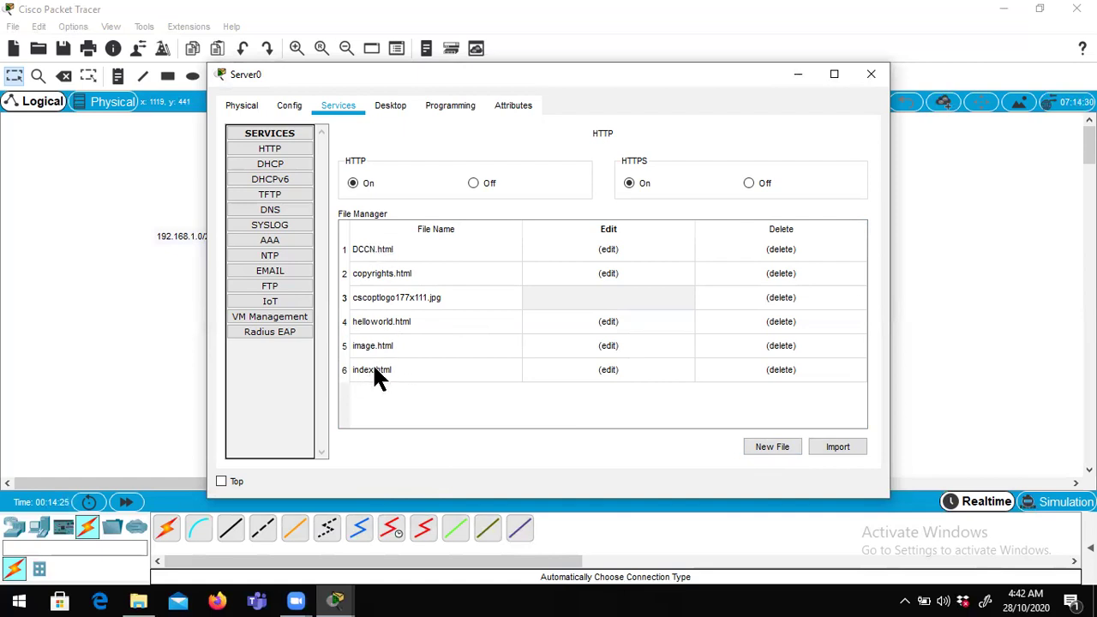
click(607, 369)
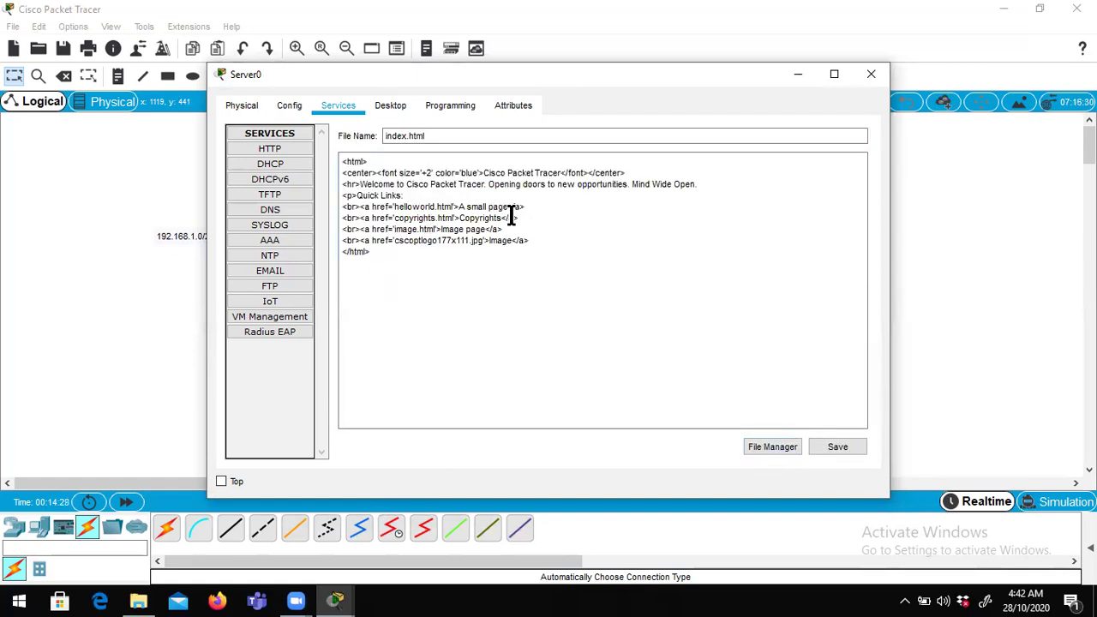
drag(526, 216, 363, 201)
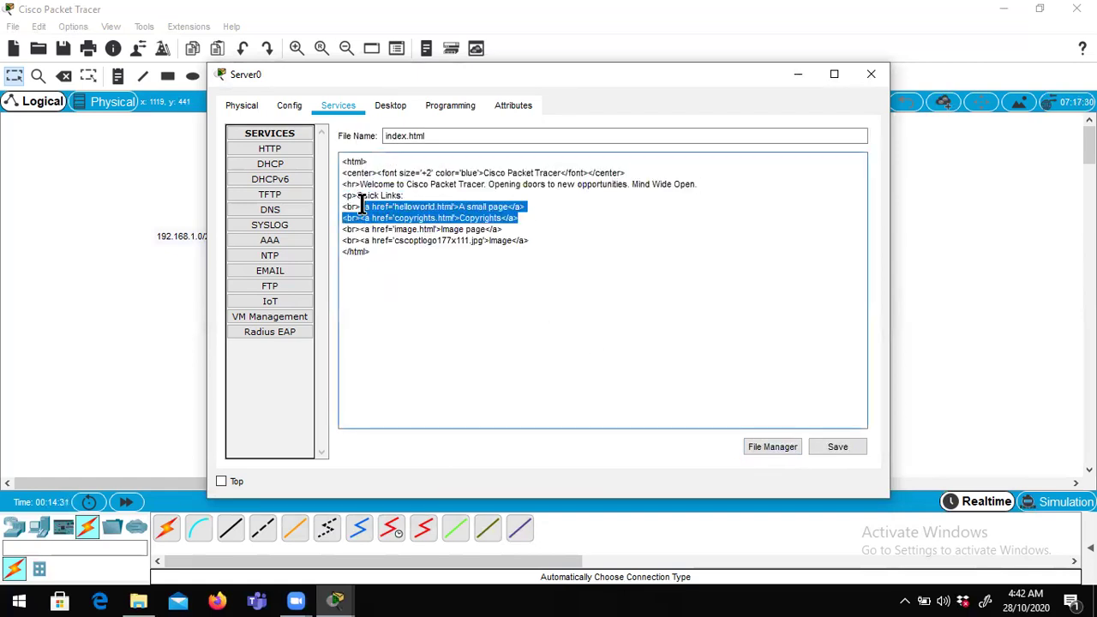
click(514, 218)
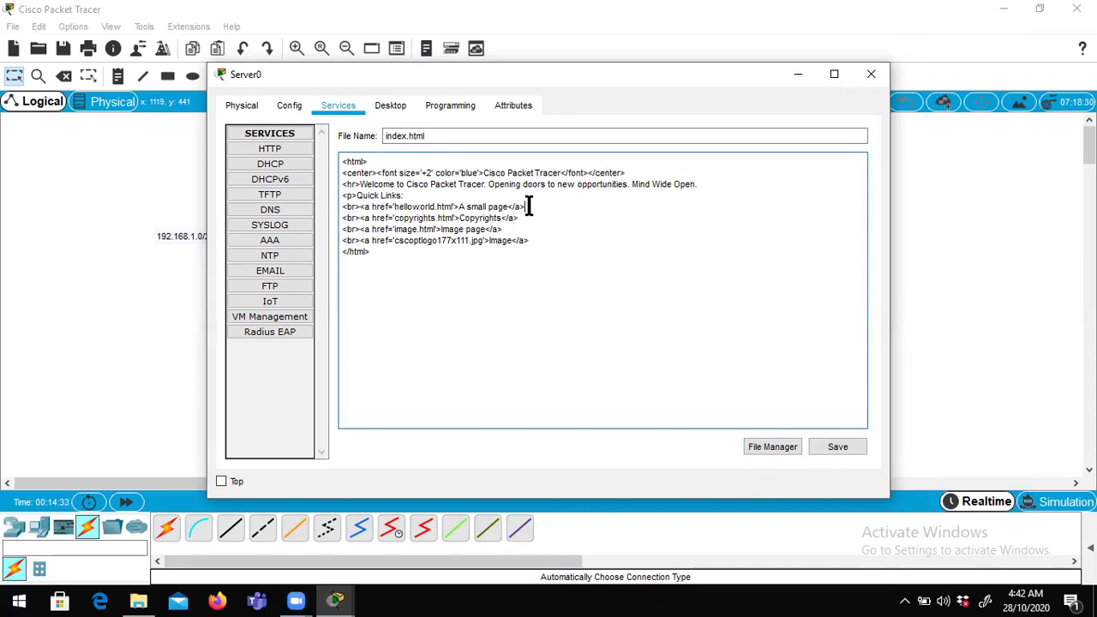
drag(525, 207, 343, 206)
key(ctrl+c)
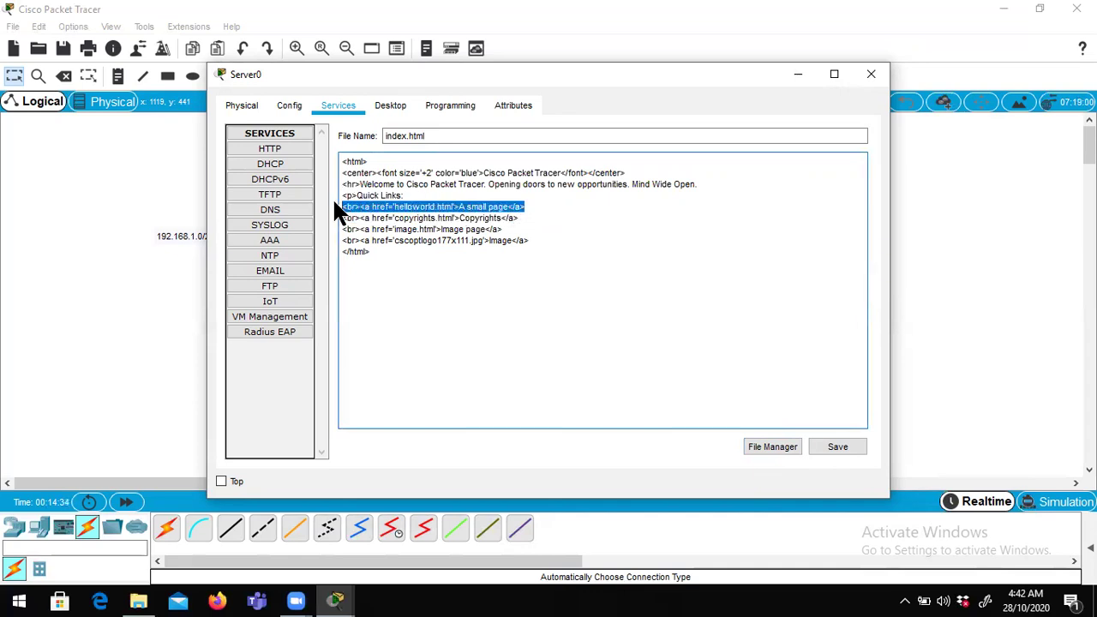
click(539, 247)
click(562, 239)
key(Return)
key(ctrl+v)
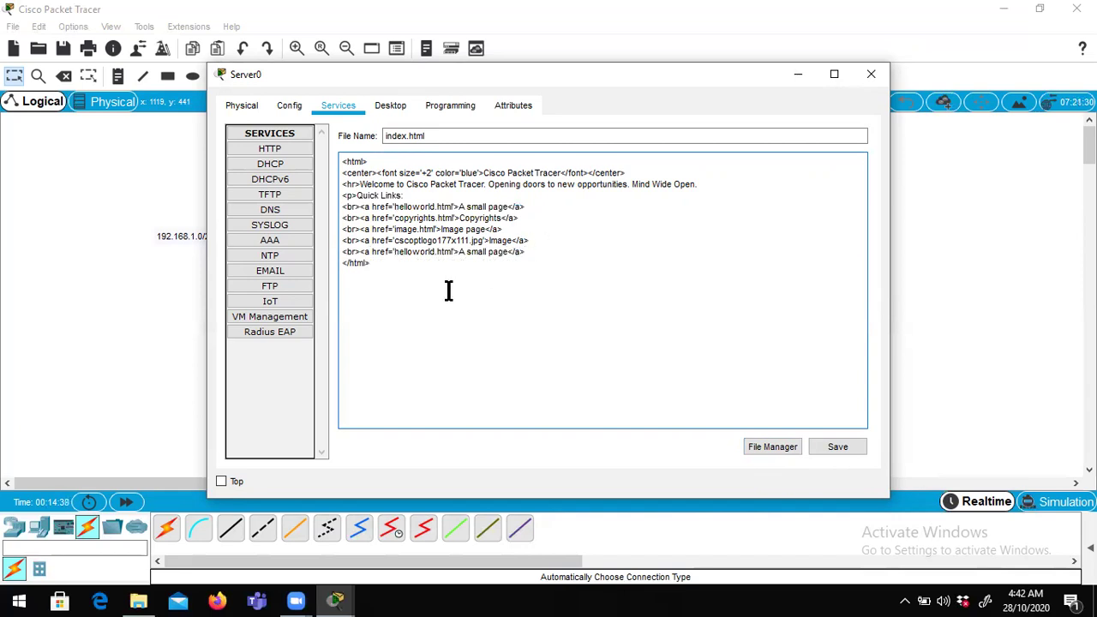
- Change the target of the duplicated link in index.html to 'DCCN.html'
drag(393, 253, 430, 253)
key(BackSpace)
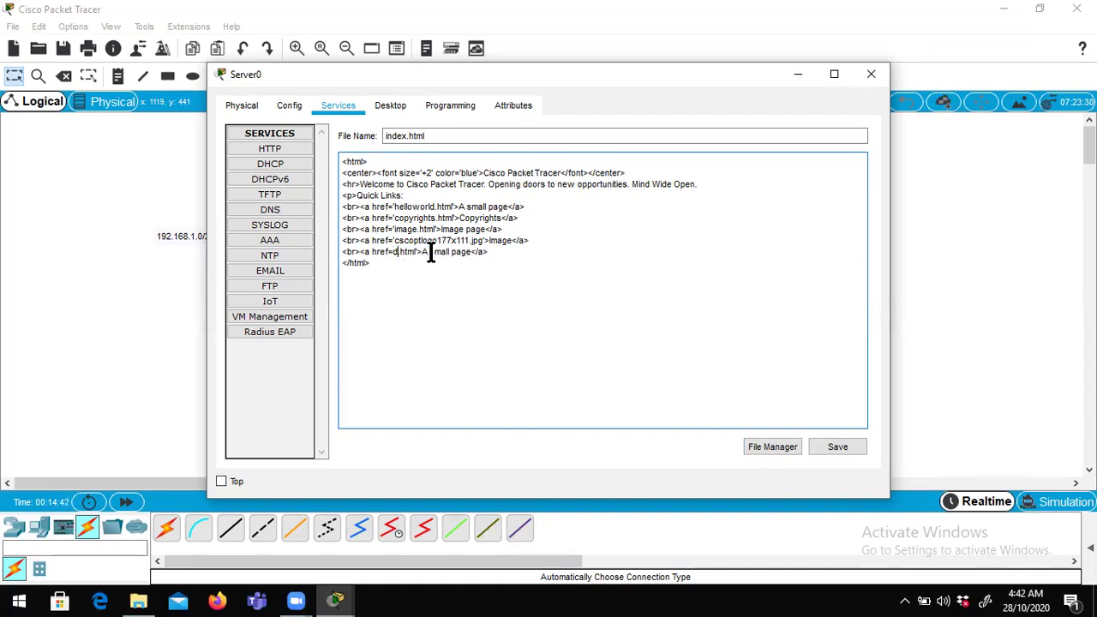
key(BackSpace)
text(DCCN.html)
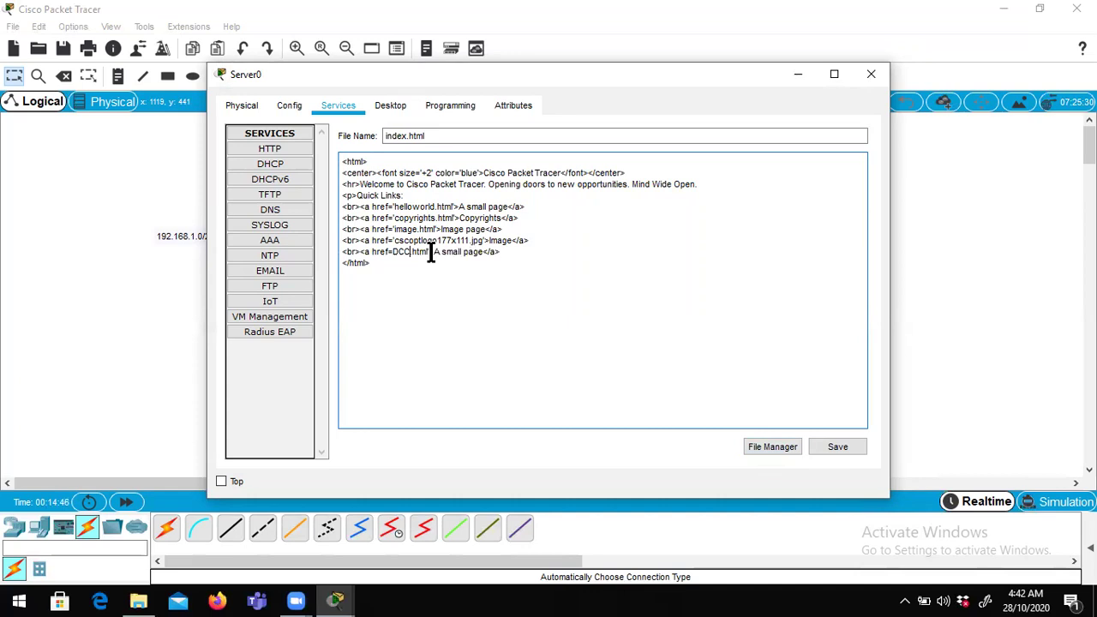
text(')
- Change the new link's text in index.html to 'DCCN' and save the file, accepting the overwrite, then close Server0
drag(490, 251, 440, 251)
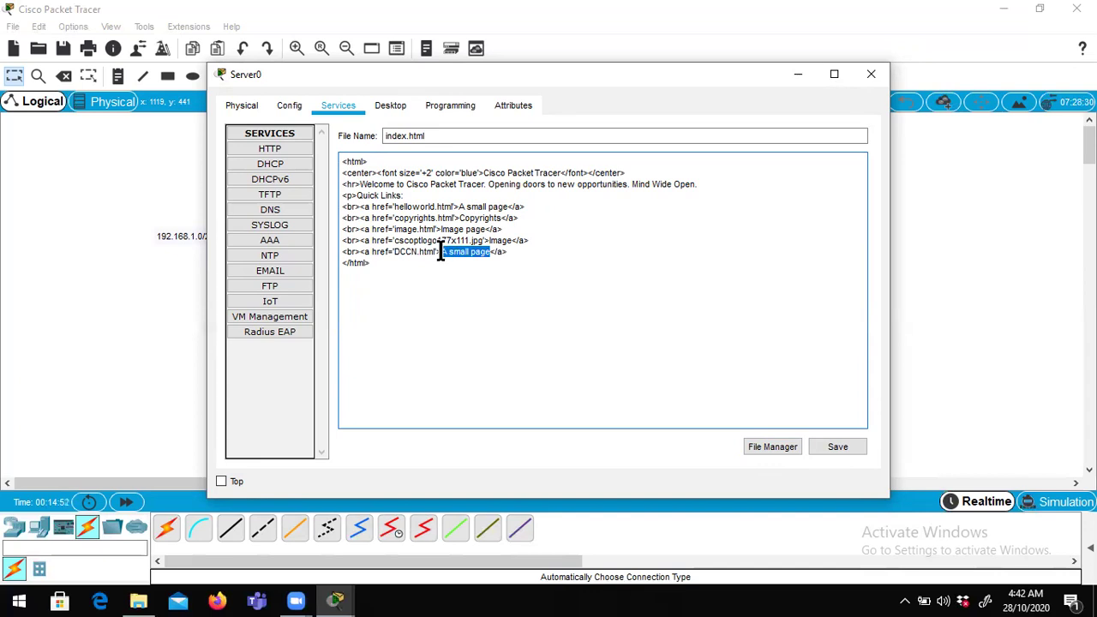
text(DCCC)
key(BackSpace)
text(N)
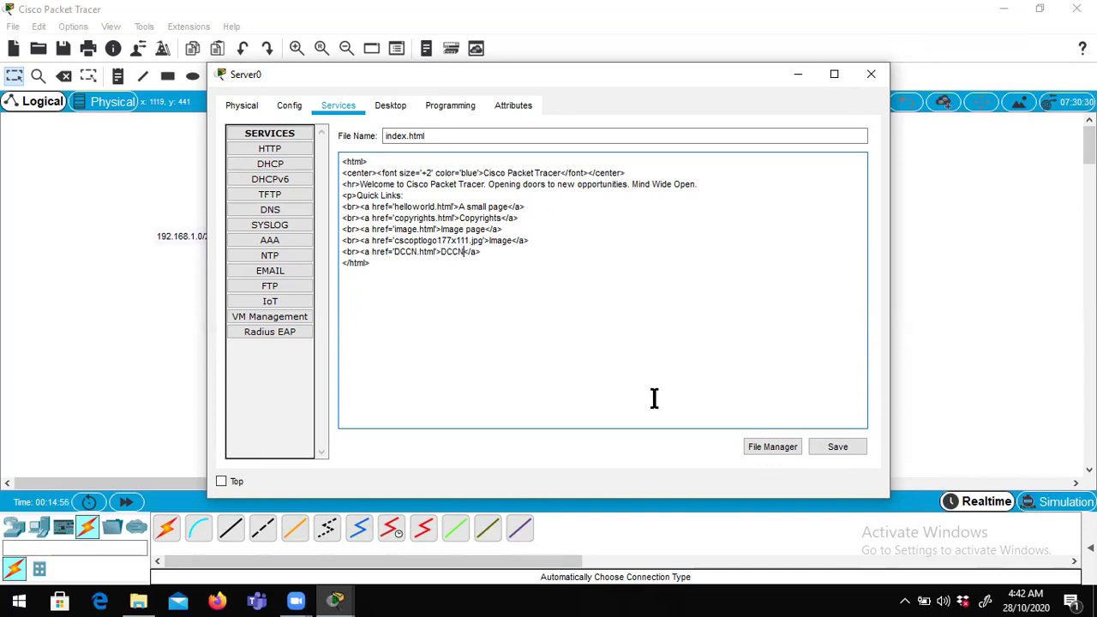
click(839, 443)
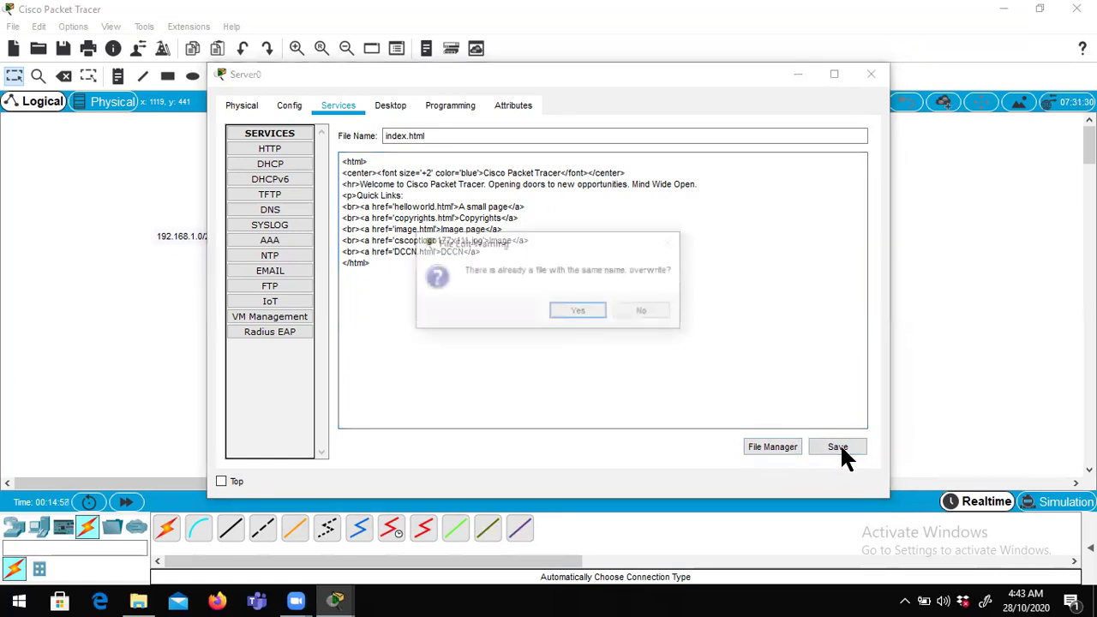
click(576, 313)
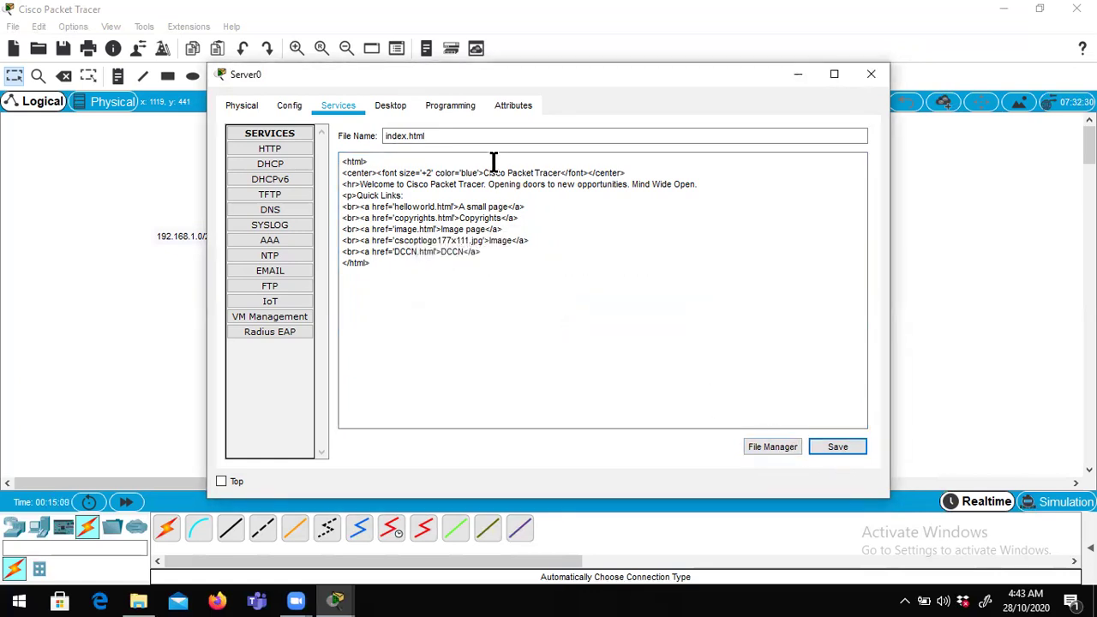
click(870, 75)
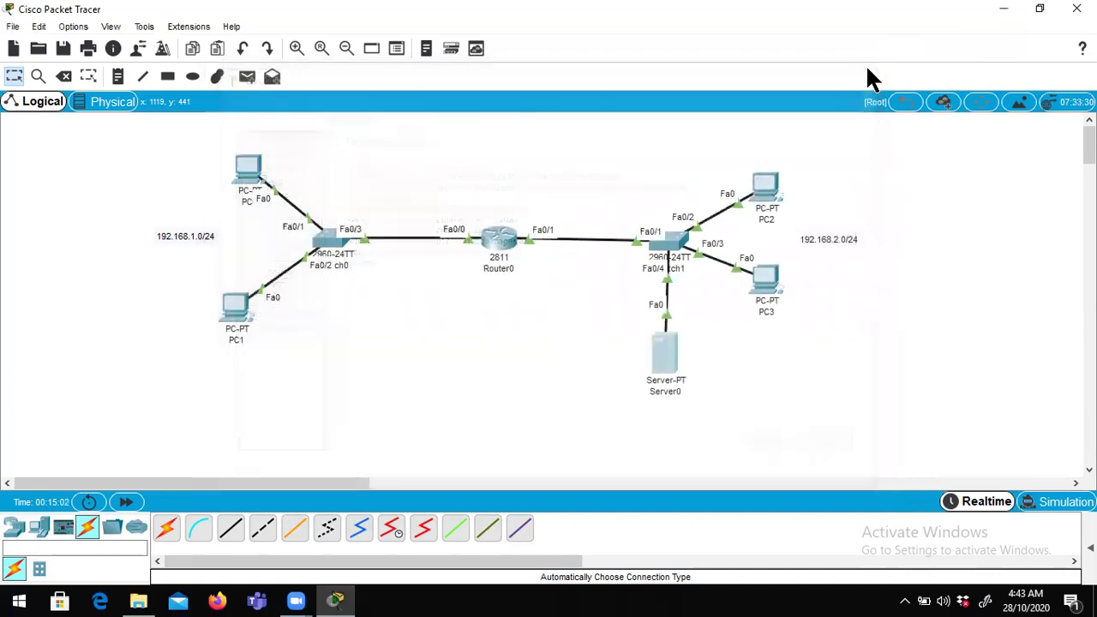
- Browse to 192.168.2.10 from PC0's web browser and follow the DCCN link to check the new page
click(251, 180)
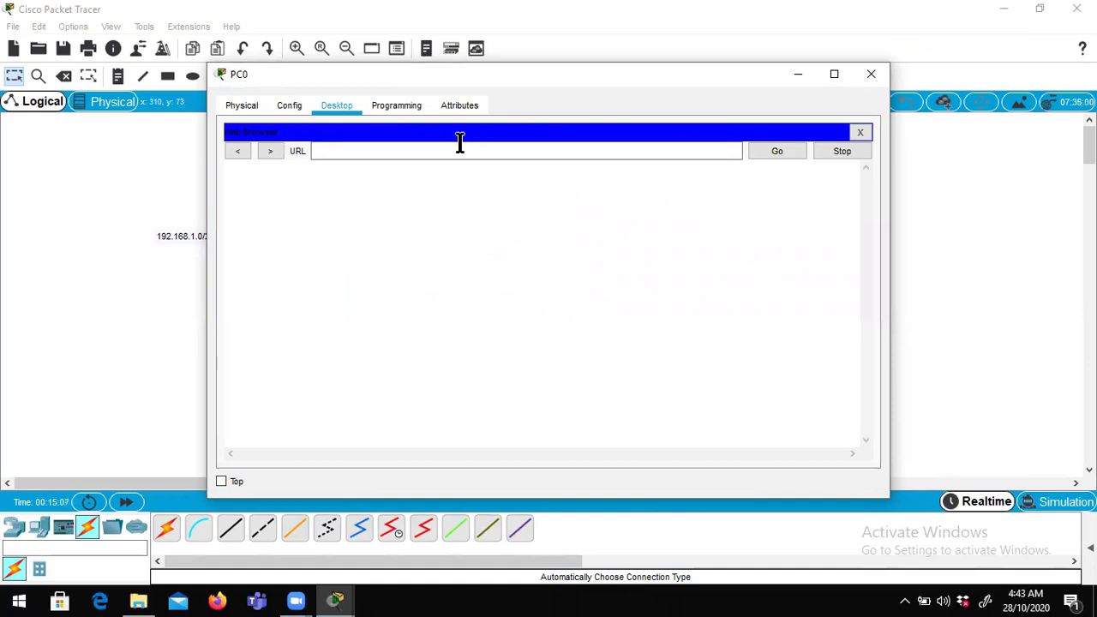
click(454, 149)
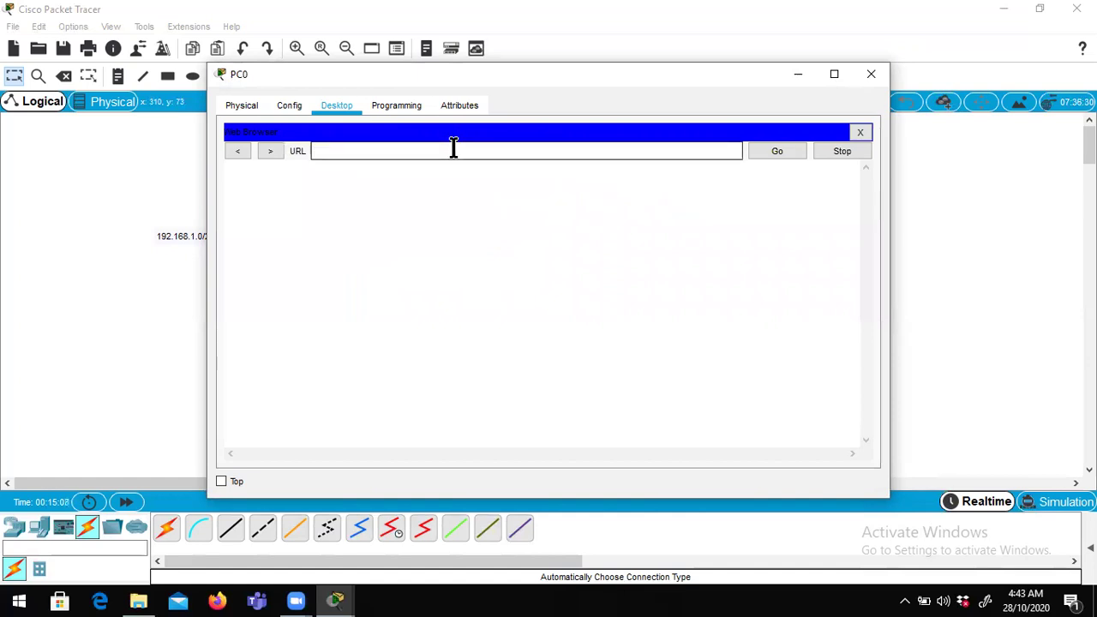
text(192.168.2.10)
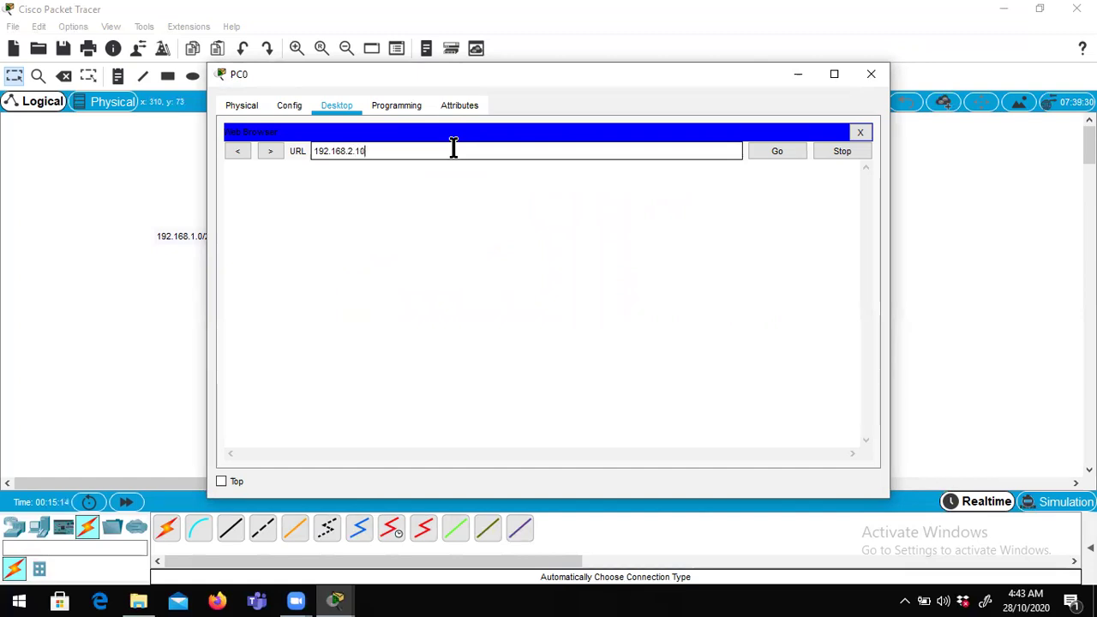
click(767, 149)
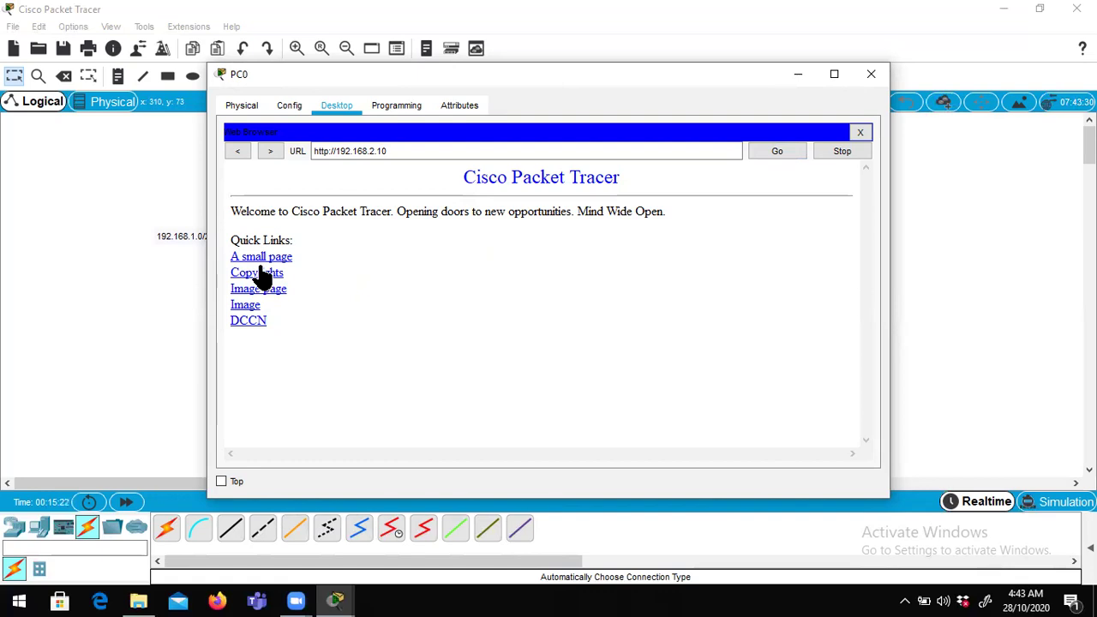
click(250, 325)
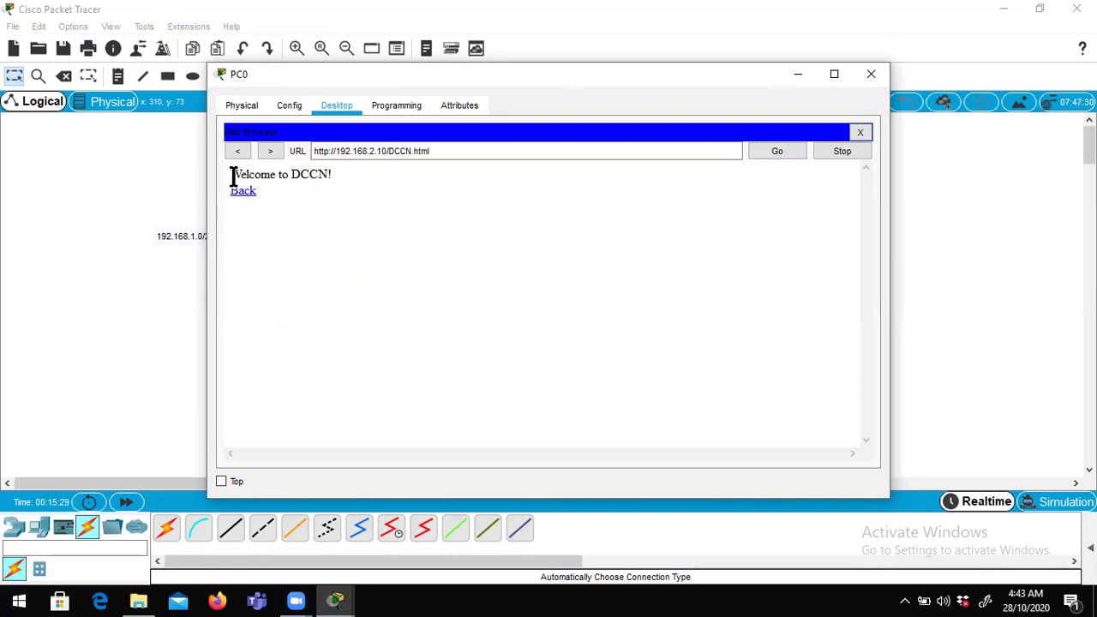
drag(231, 176, 386, 173)
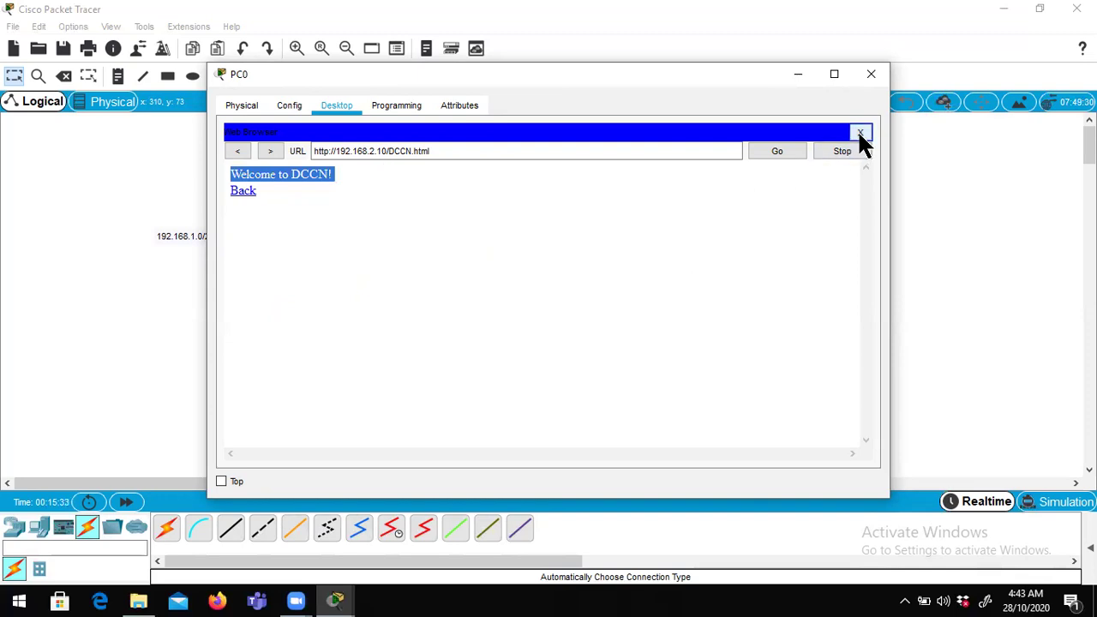
click(860, 134)
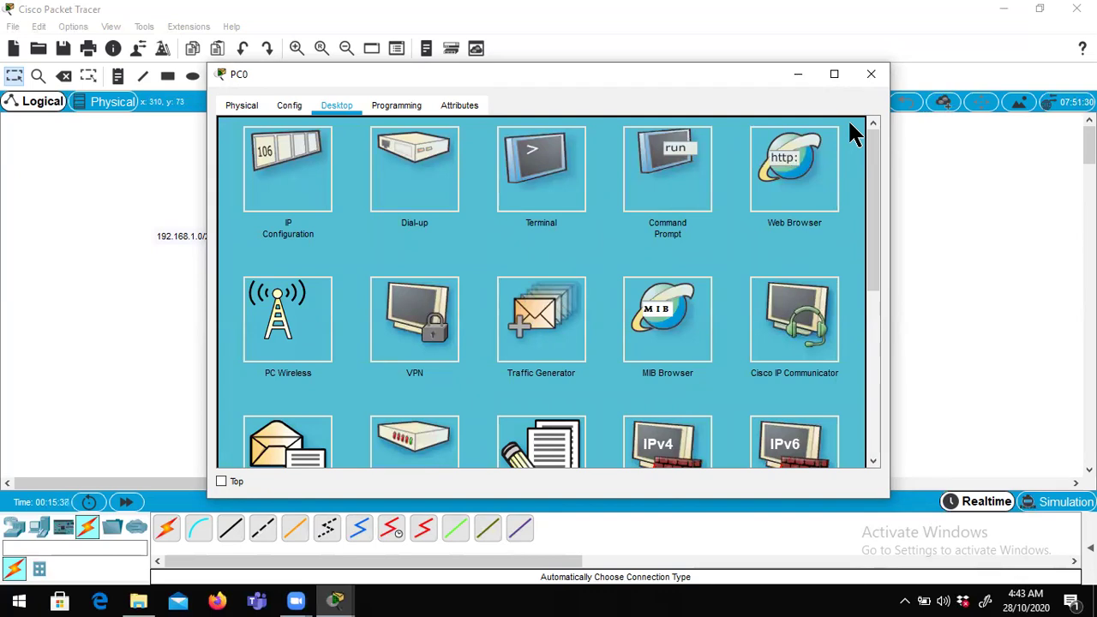
click(870, 77)
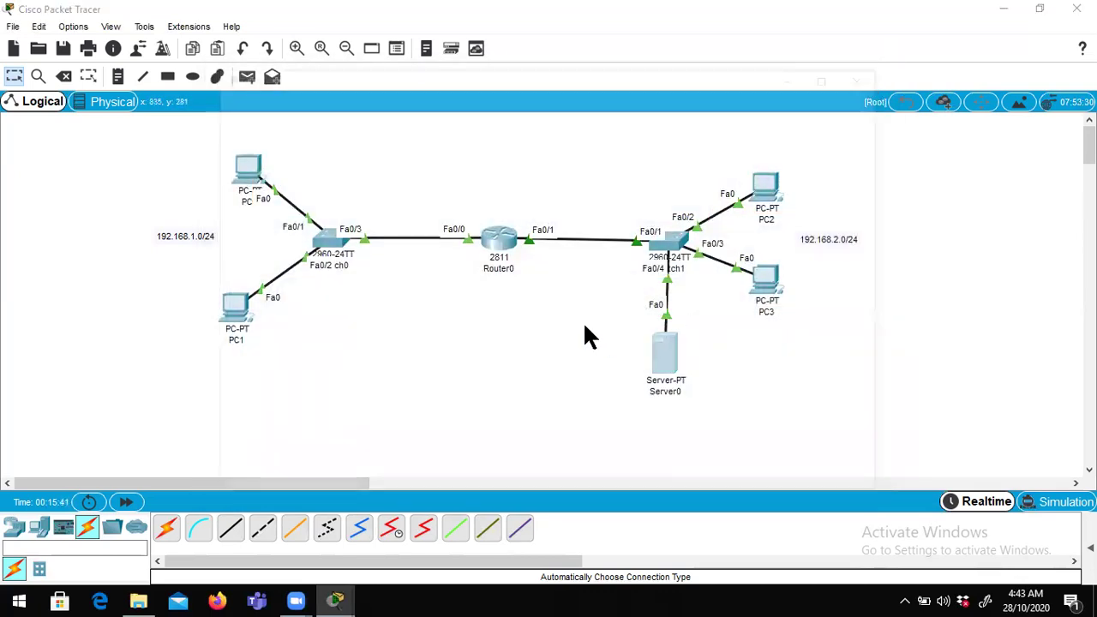
- Try to change the 'Cisco Packet Tracer' heading's font colour to 'red' in Server0's index.html, declining the overwrite
click(665, 353)
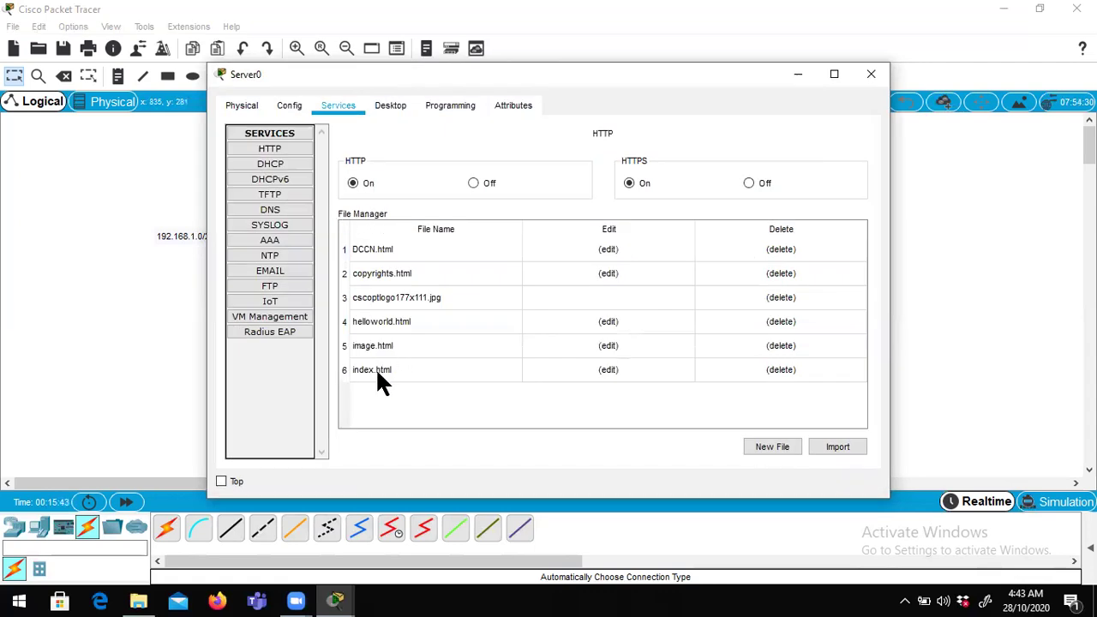
click(605, 370)
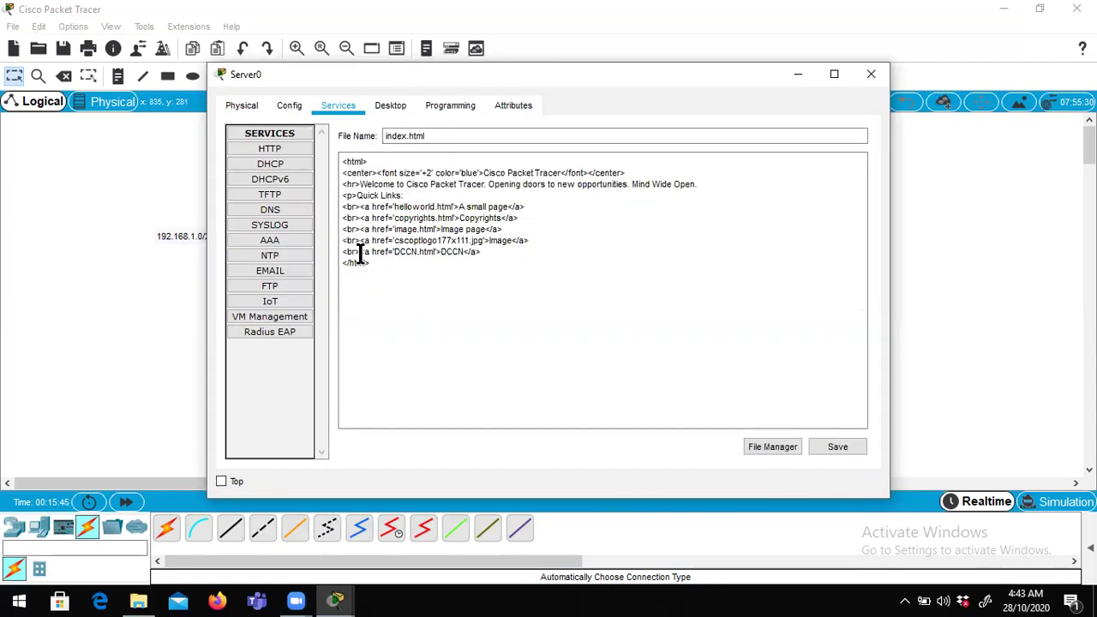
click(461, 169)
drag(461, 169, 476, 172)
text(R)
key(BackSpace)
text(red)
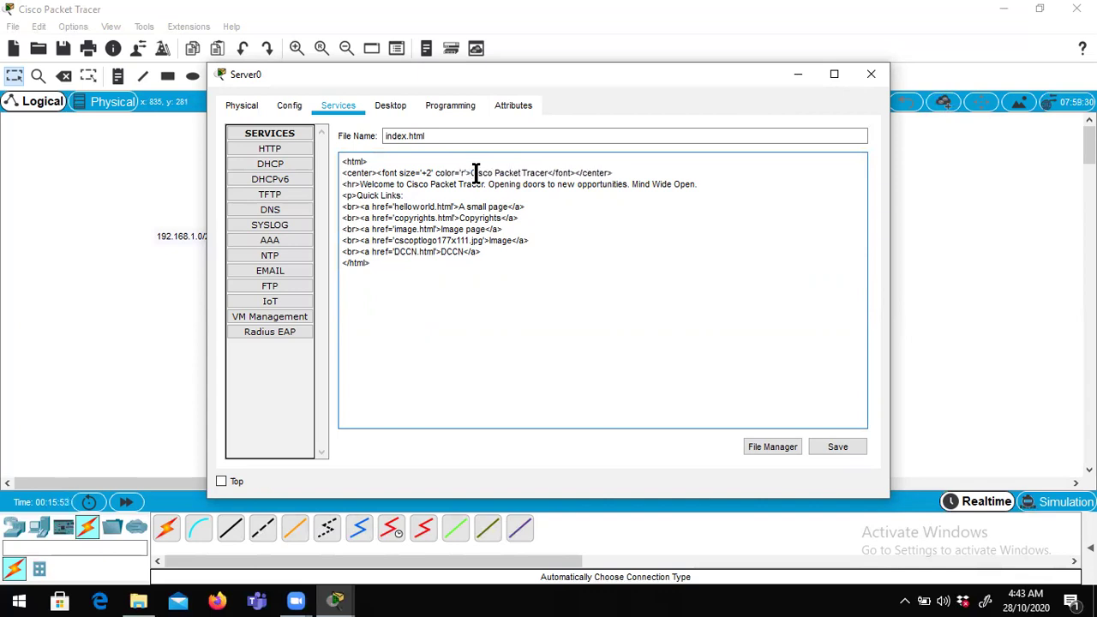
click(838, 446)
click(643, 310)
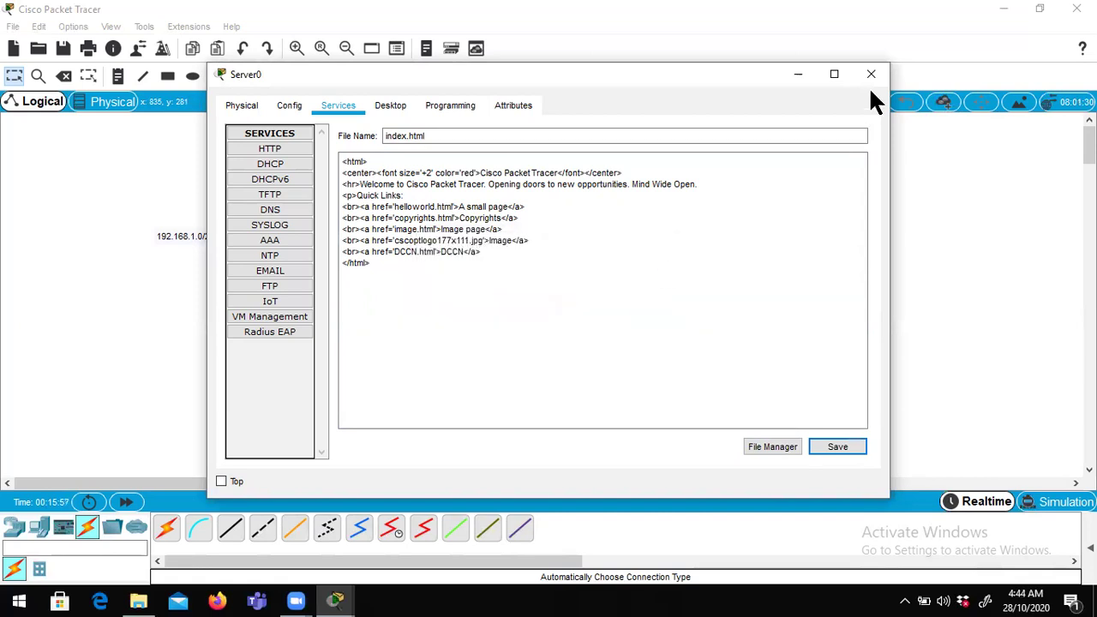
click(870, 74)
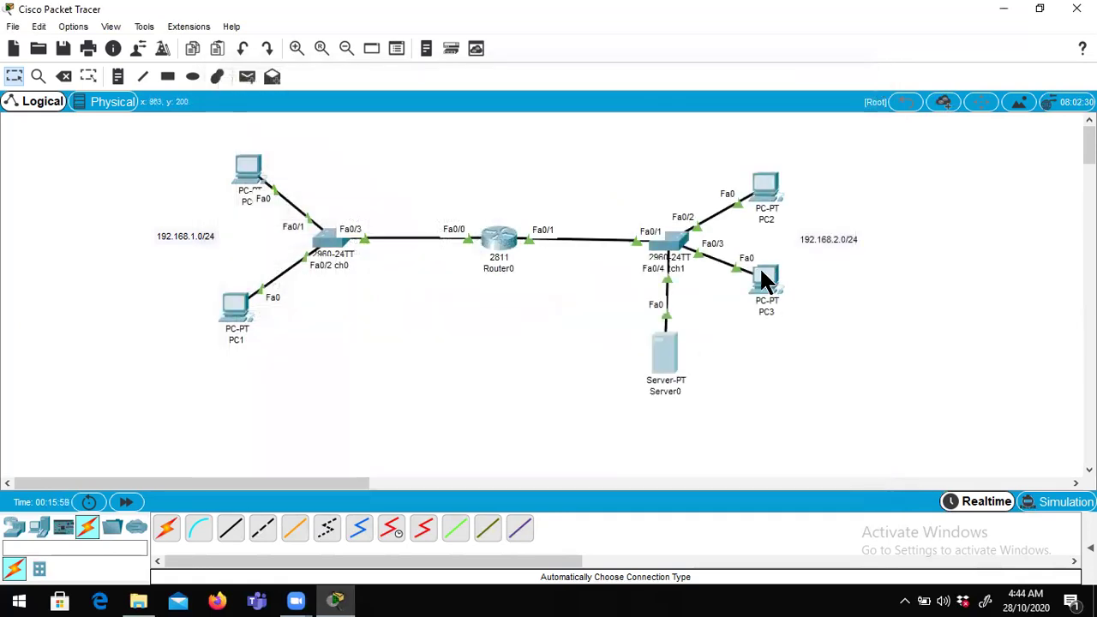
- Browse to 192.168.2.10 from PC1's web browser to check the heading colour on the home page
click(237, 315)
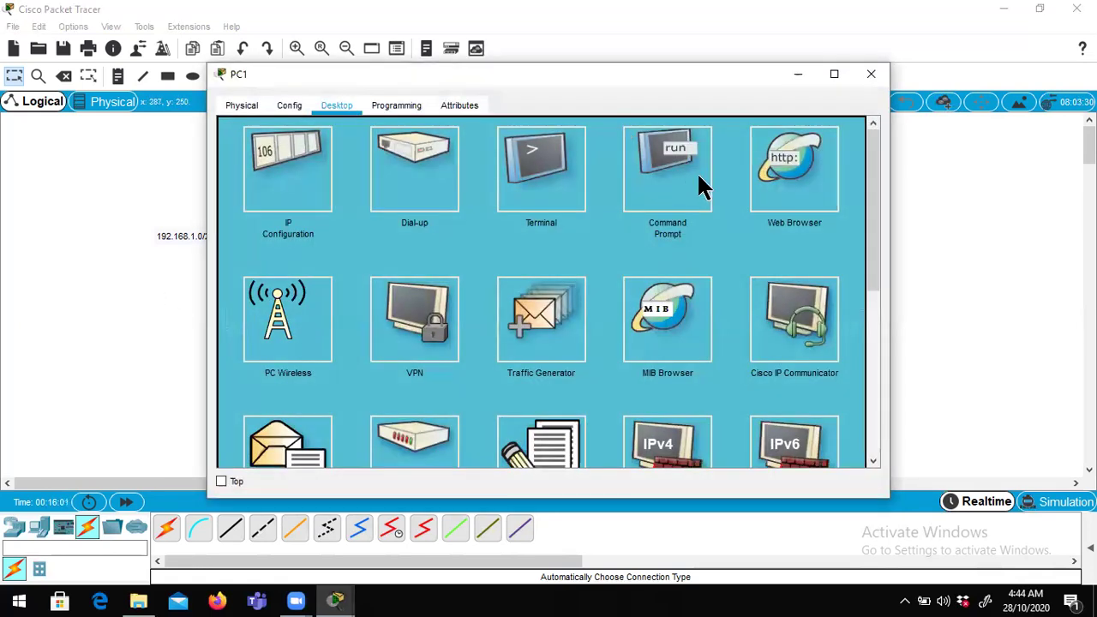
click(818, 184)
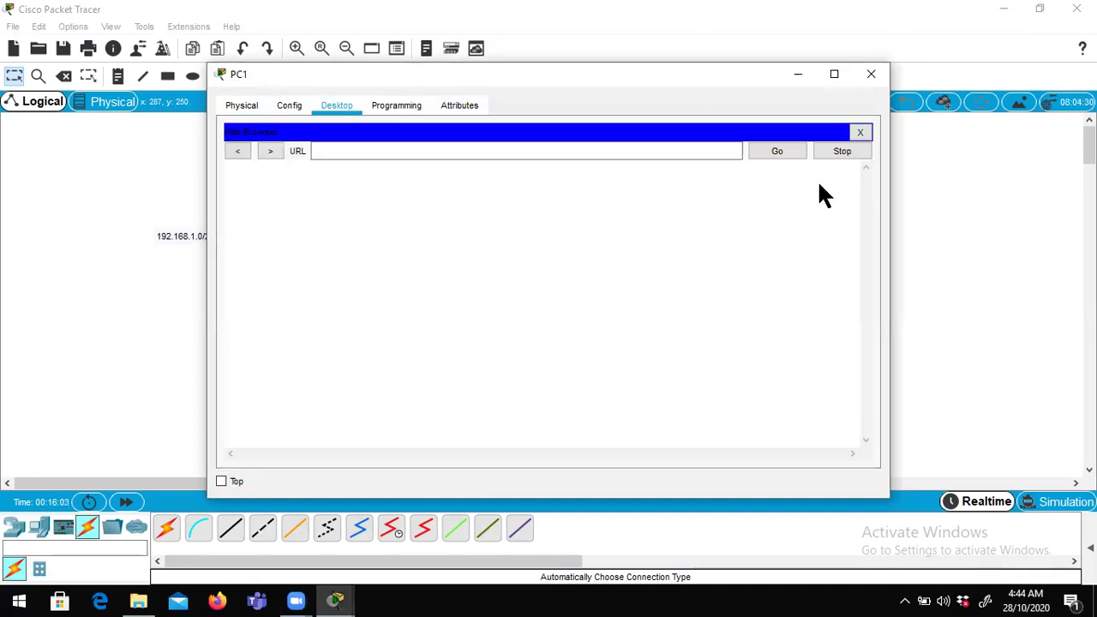
text(192)
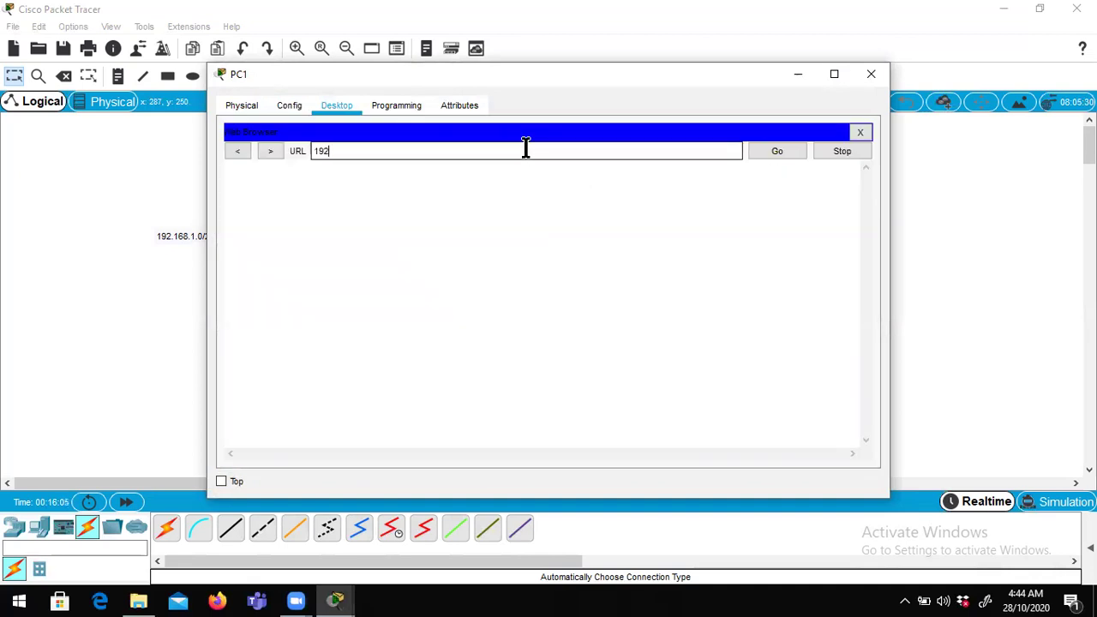
text(.168.2.10)
key(Return)
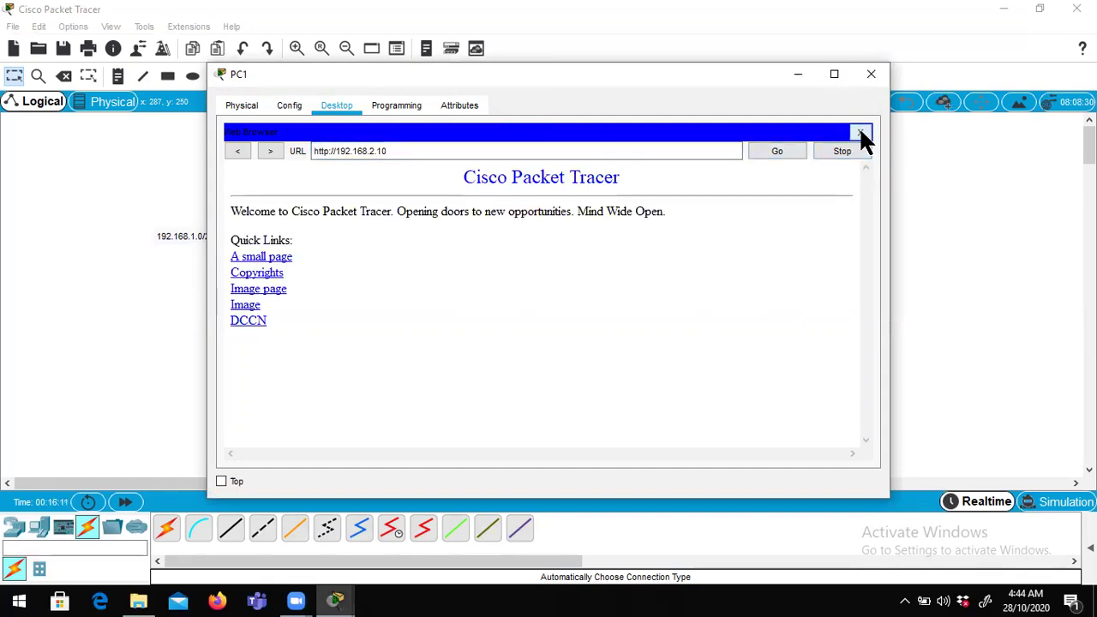
click(860, 133)
click(863, 78)
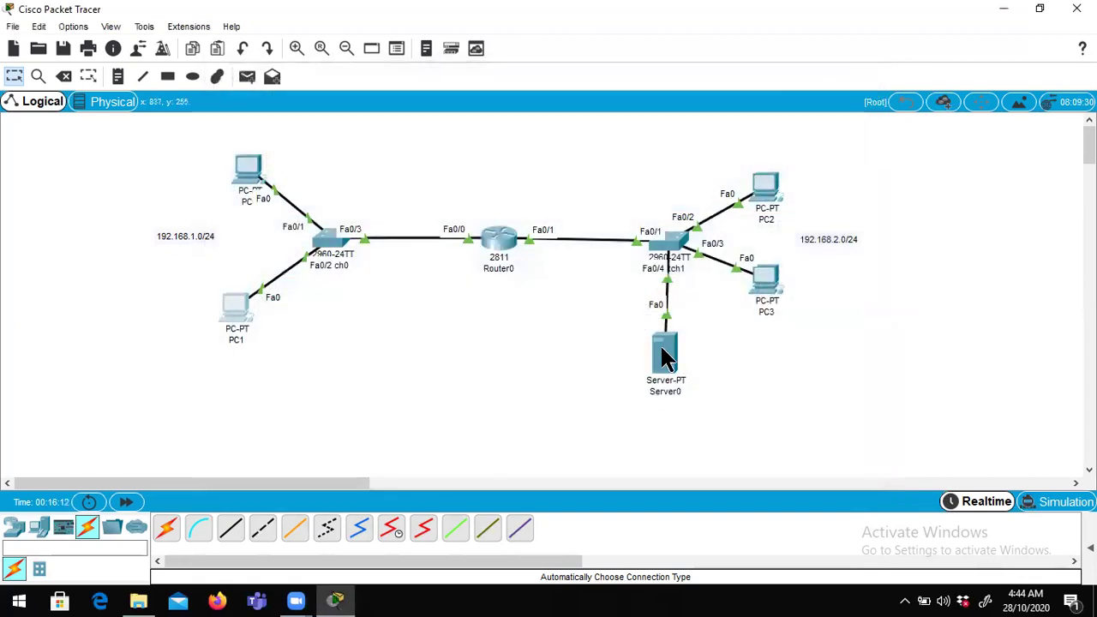
- Reopen index.html in Server0's HTTP service and set the 'Cisco Packet Tracer' heading's font colour to 'red'
click(656, 355)
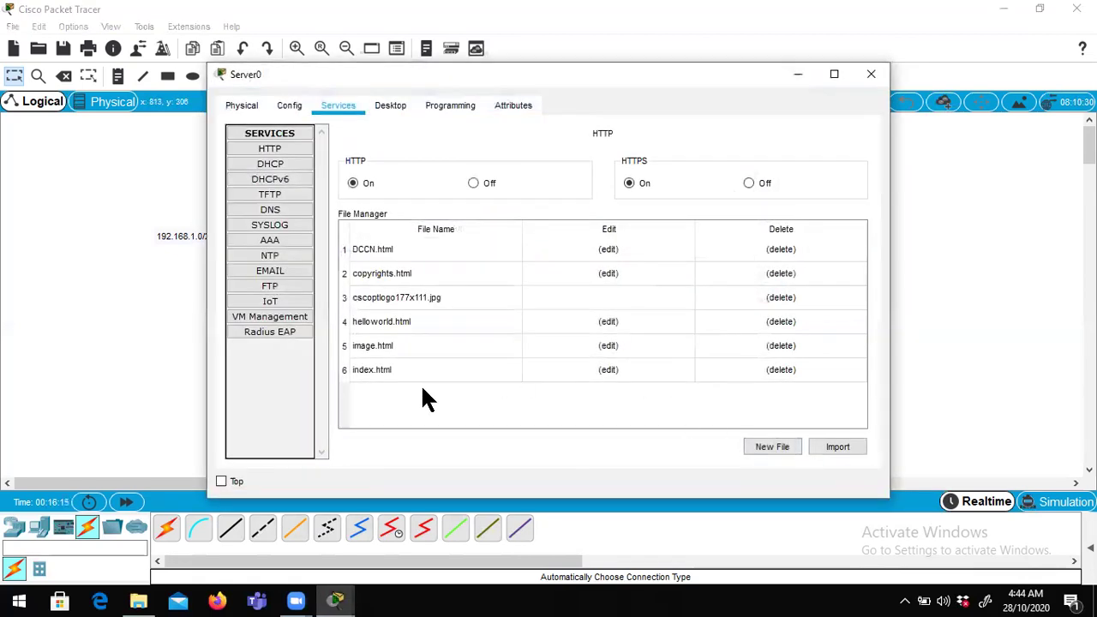
click(363, 369)
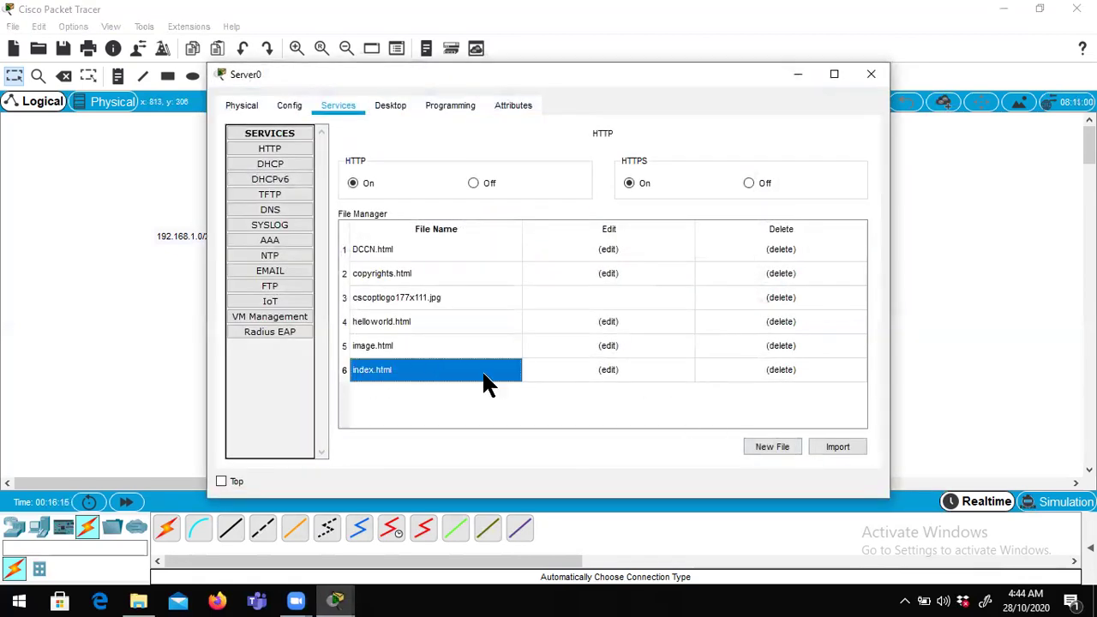
click(606, 371)
click(476, 172)
key(BackSpace)
key(BackSpace)
key(BackSpace)
key(BackSpace)
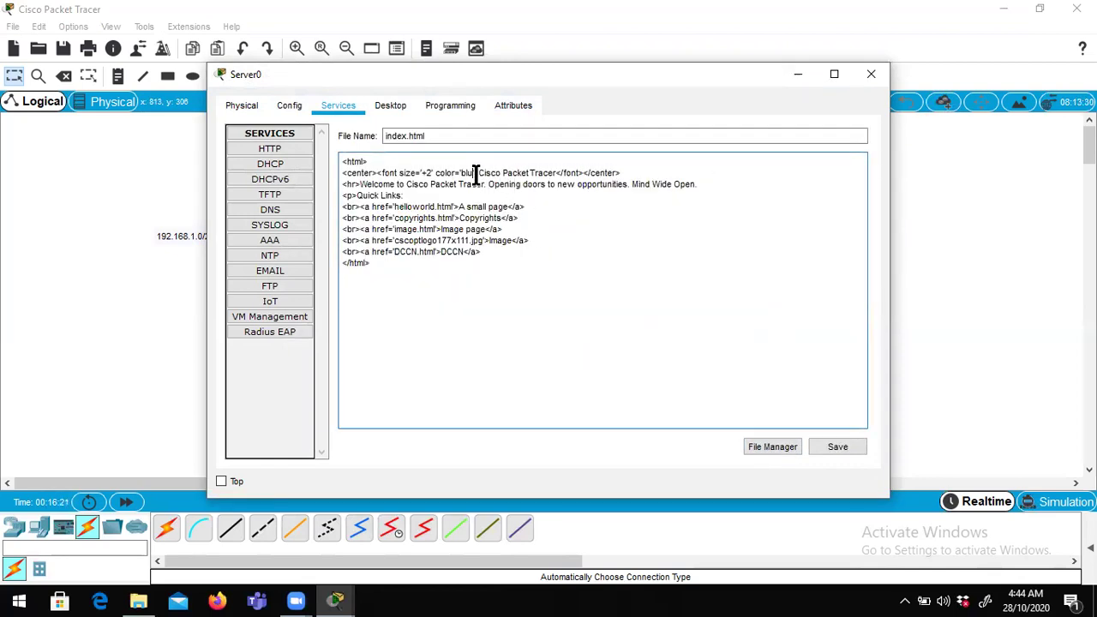
text(red)
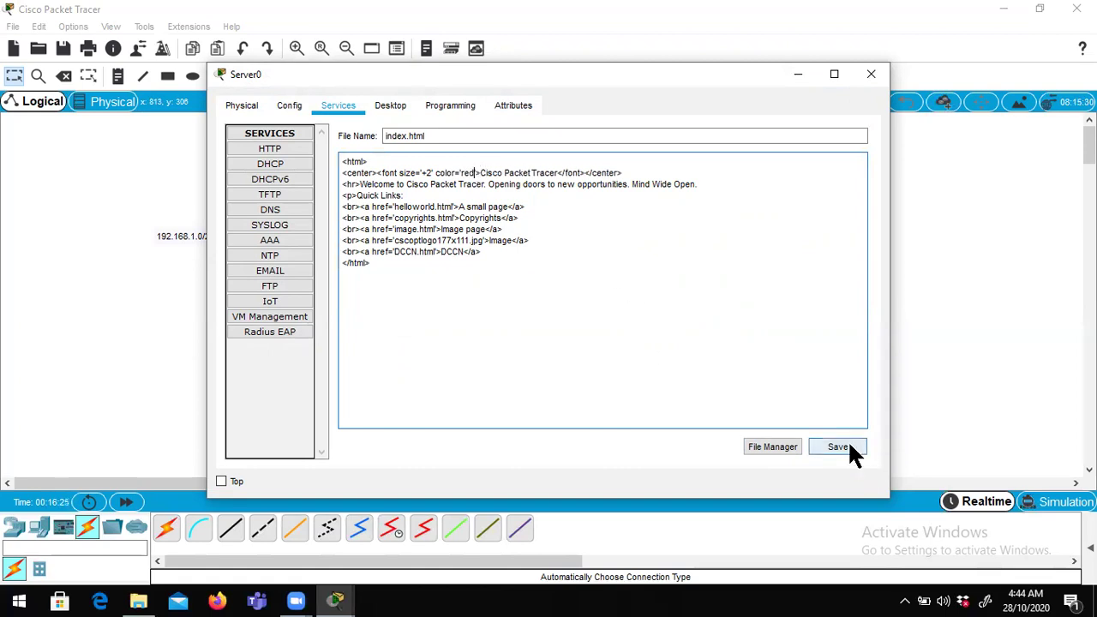
- Save index.html, accepting the overwrite, and reopen it from the file list to check the saved code
click(837, 447)
click(578, 309)
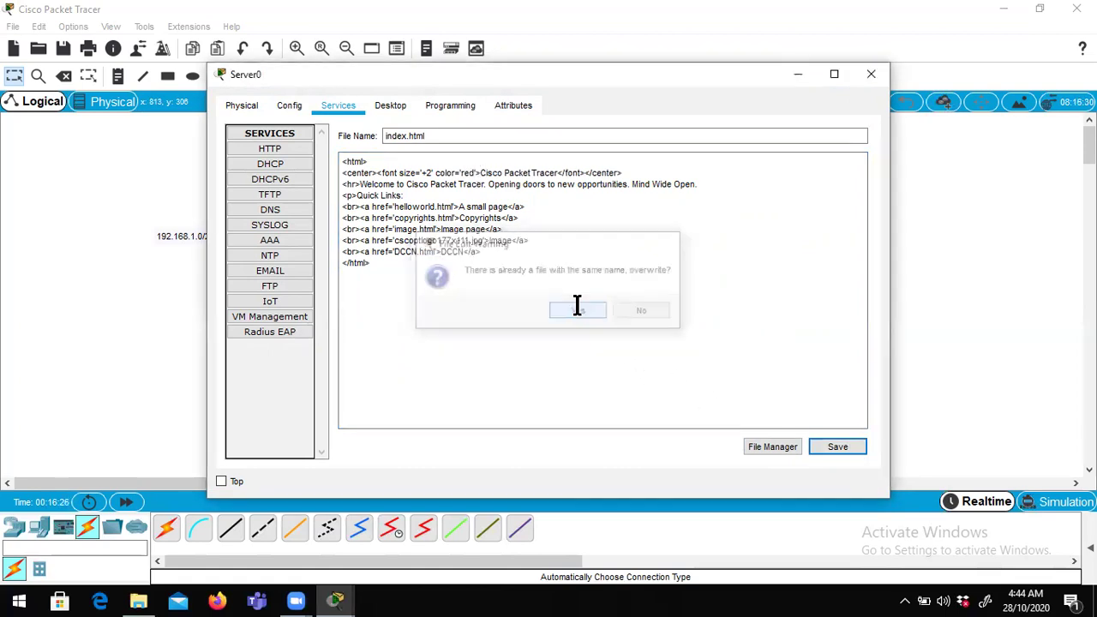
click(774, 441)
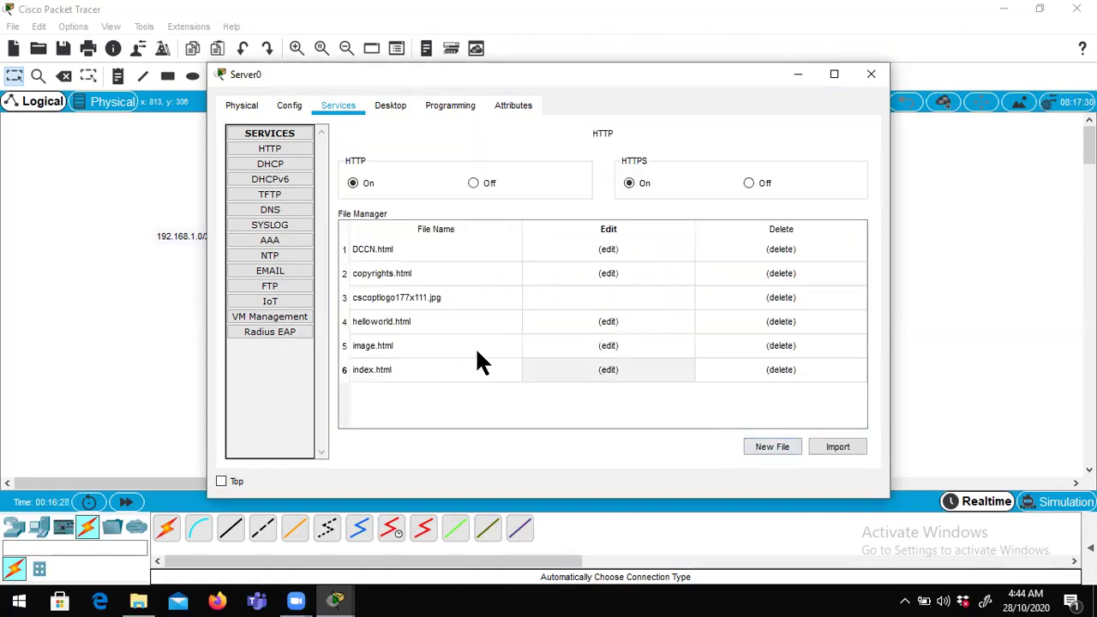
click(607, 371)
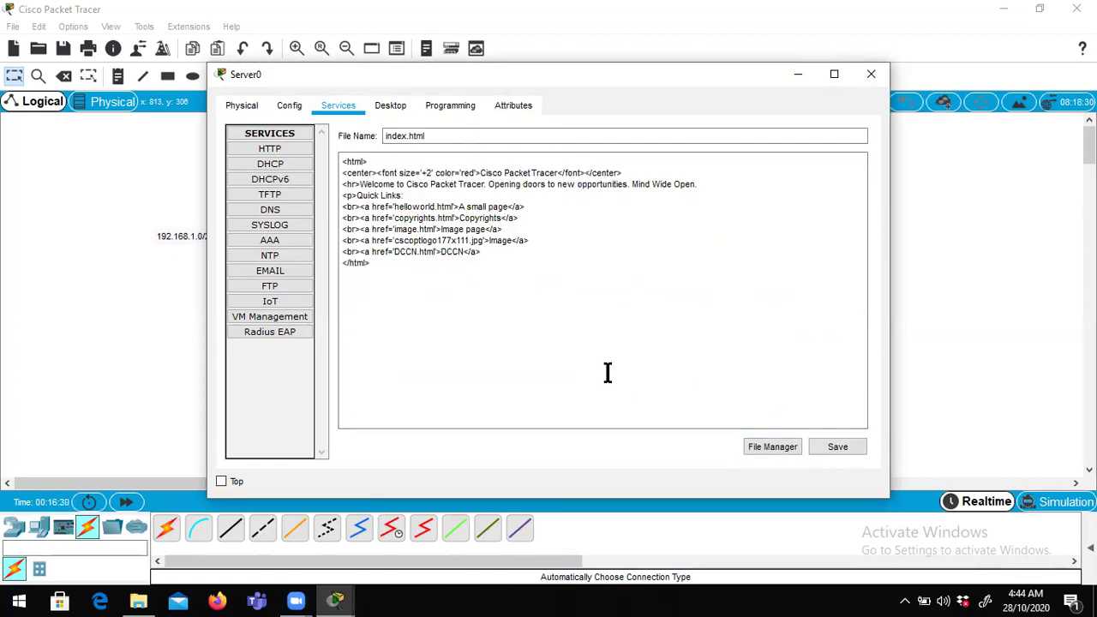
click(874, 73)
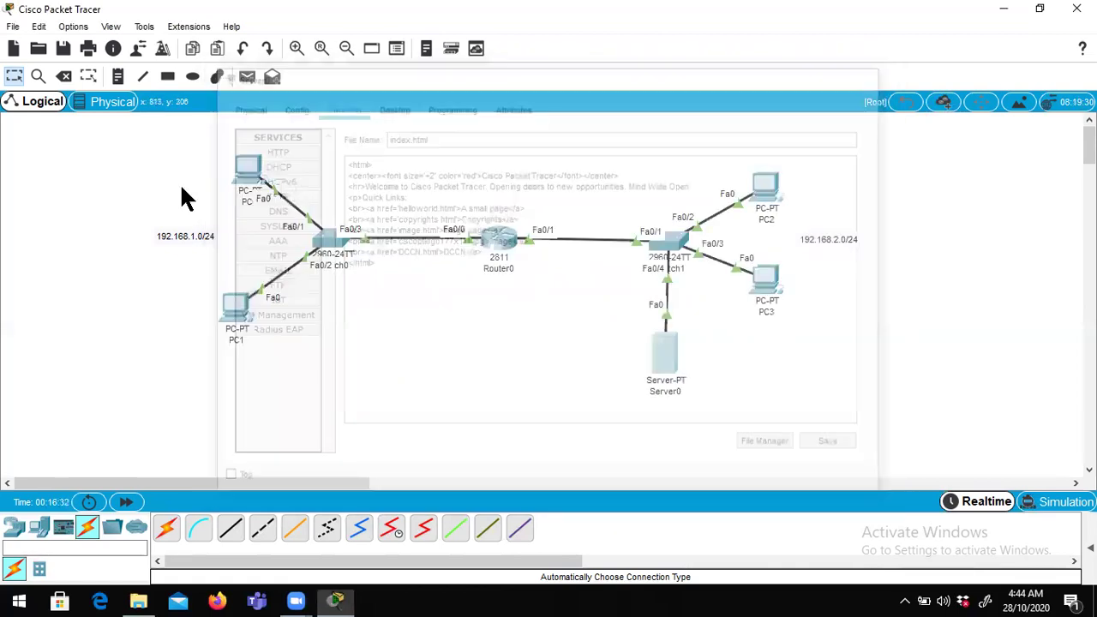
- Browse to 192.168.2.10 from PC1's web browser to check the heading colour, and open the Image link
click(235, 312)
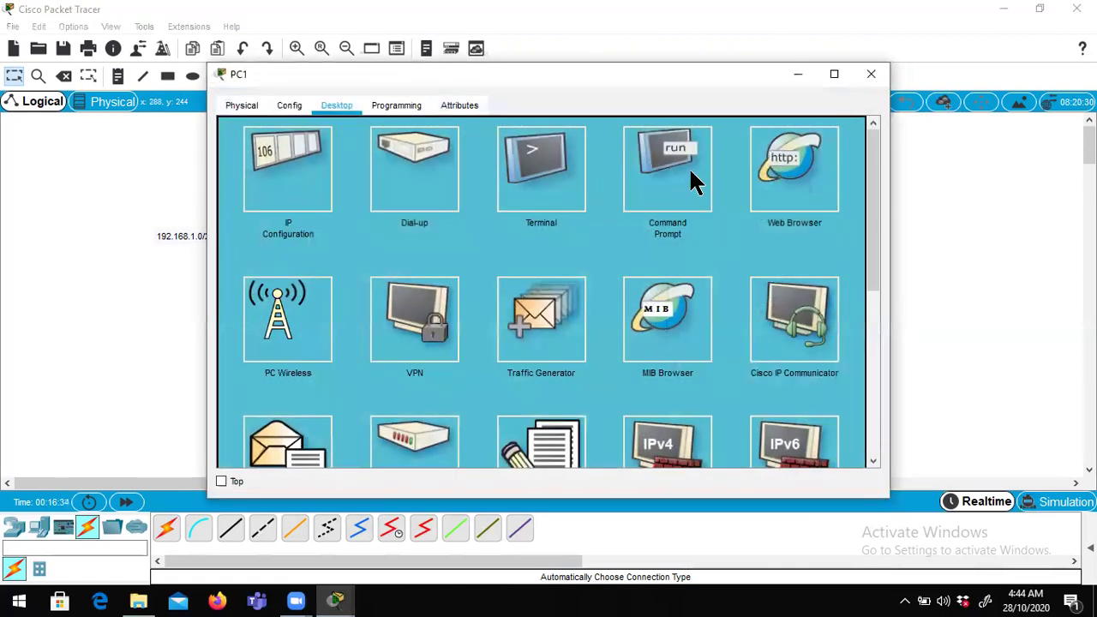
click(790, 194)
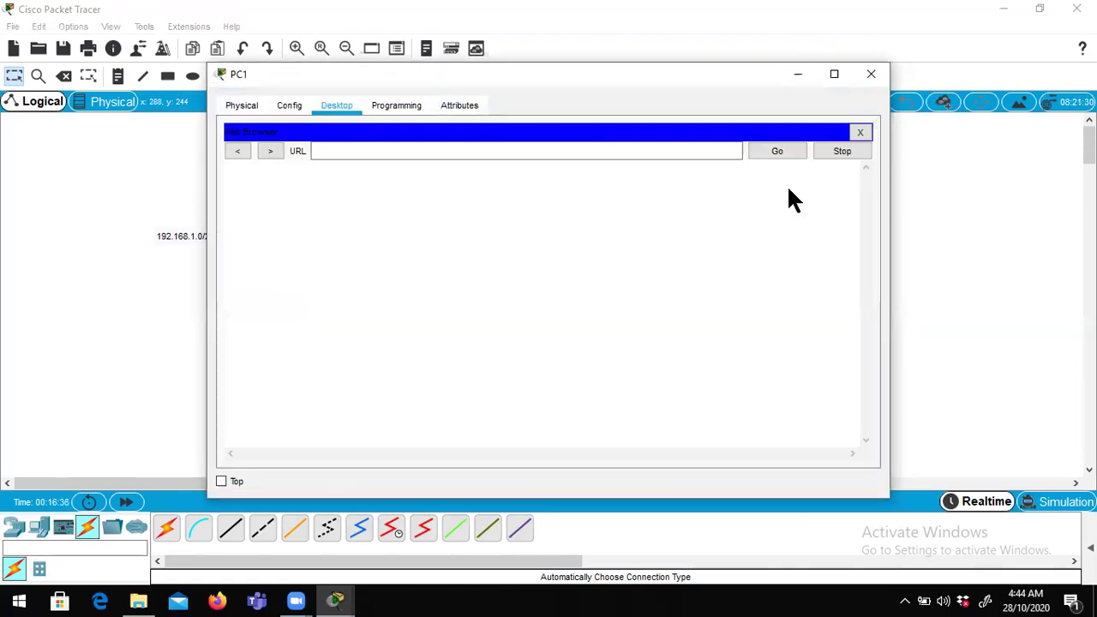
click(634, 152)
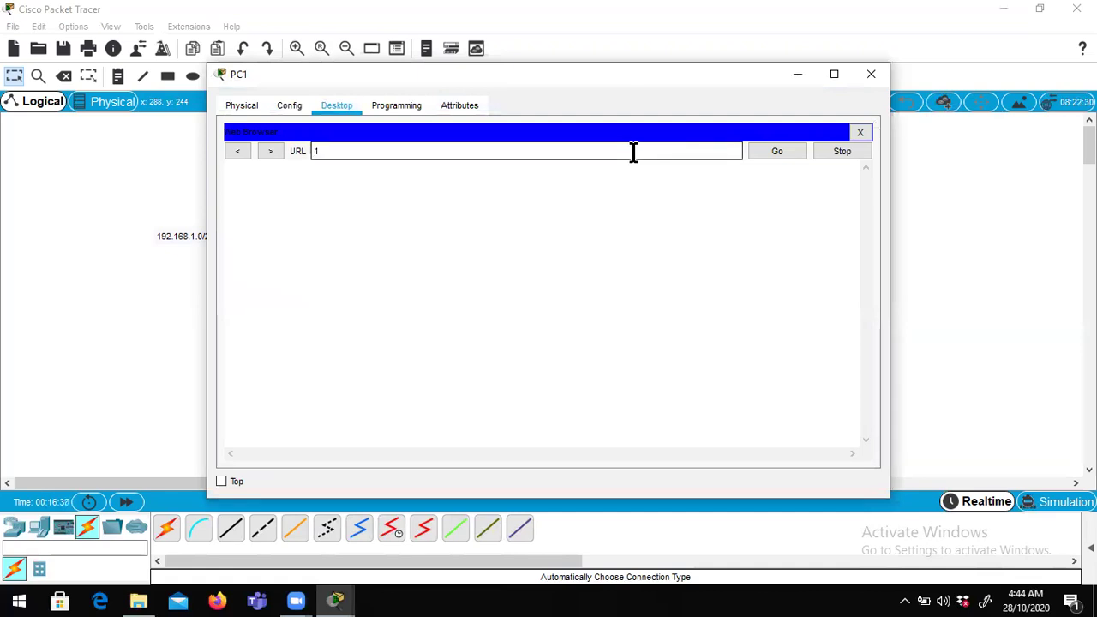
text(192.168.2.10)
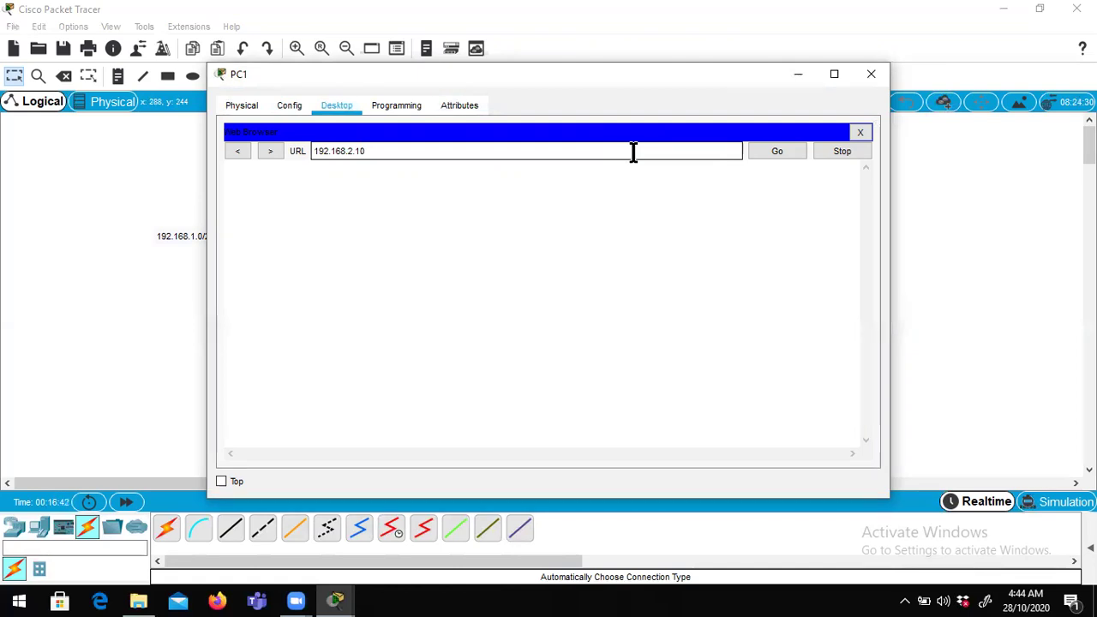
key(Return)
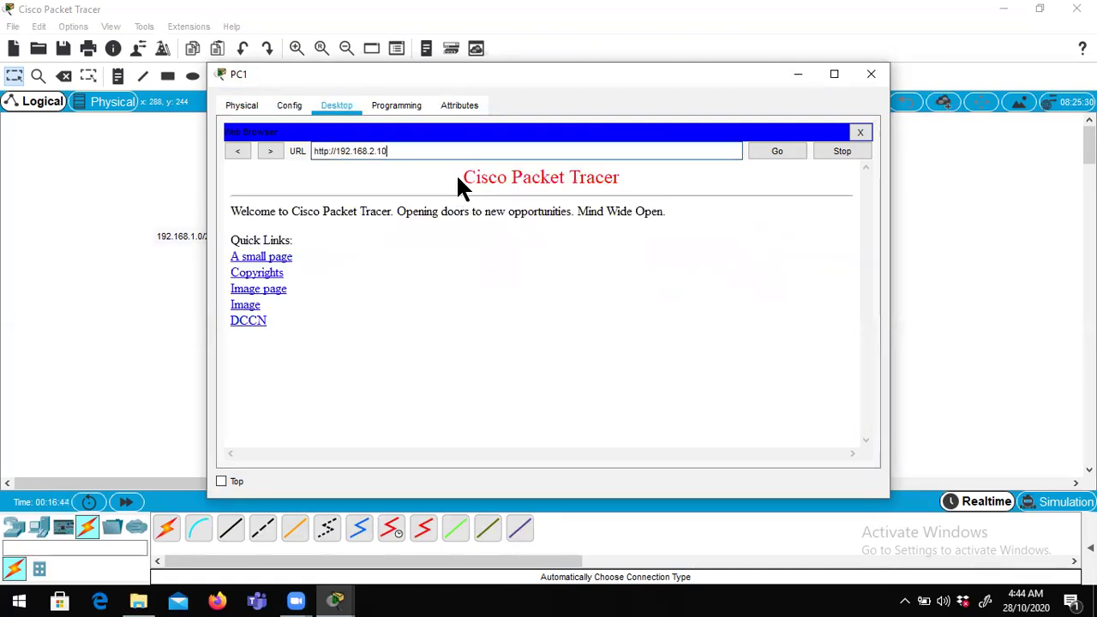
drag(460, 183, 620, 189)
click(625, 189)
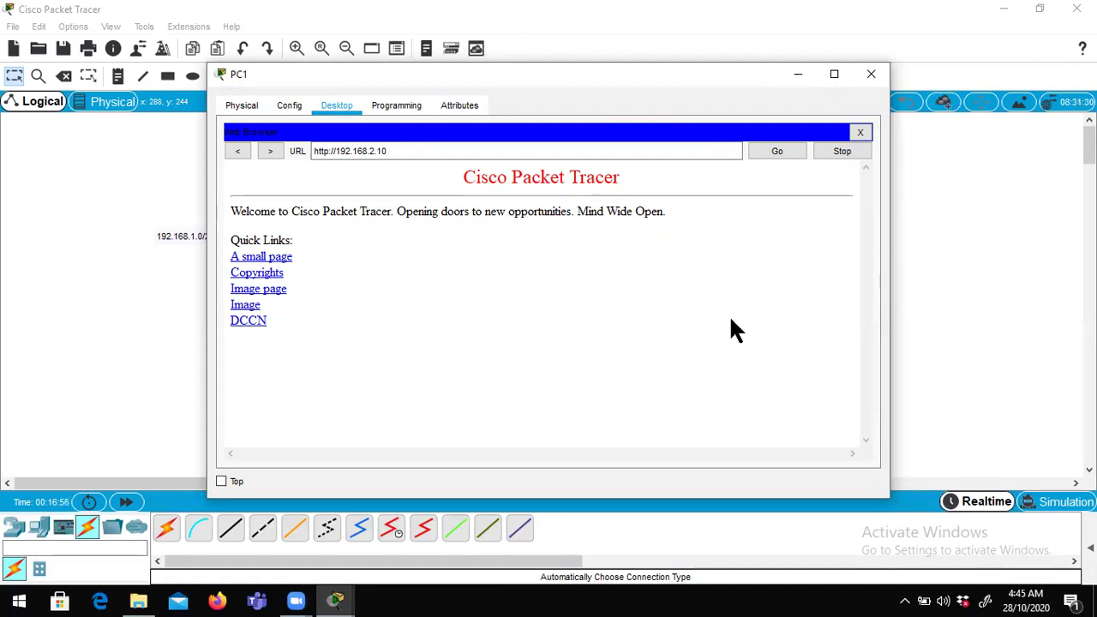
mouse_move(134, 595)
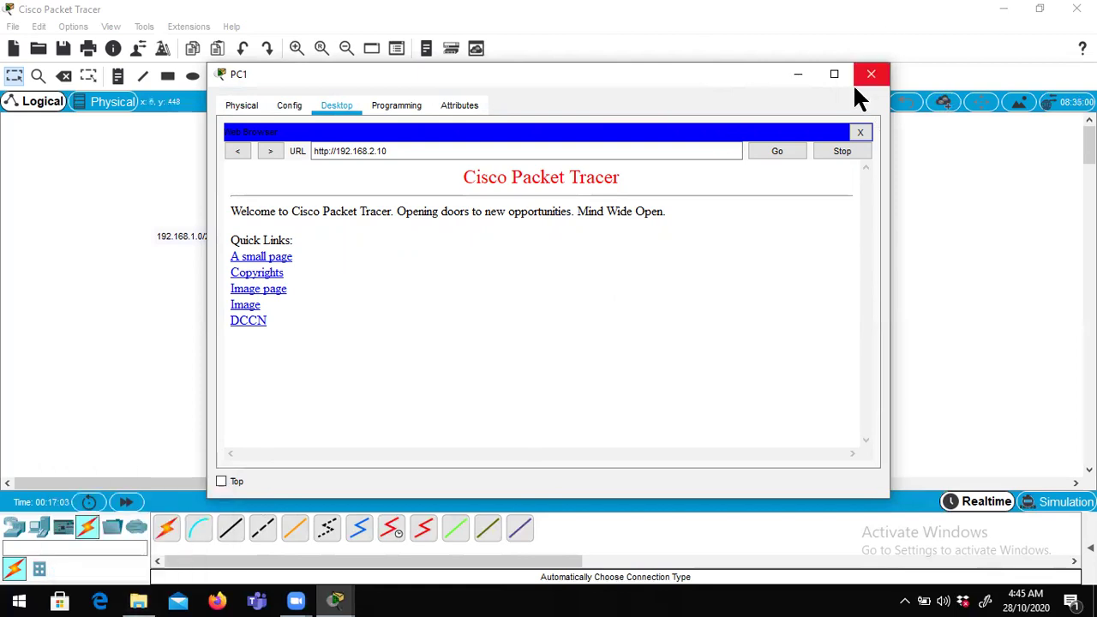
click(245, 304)
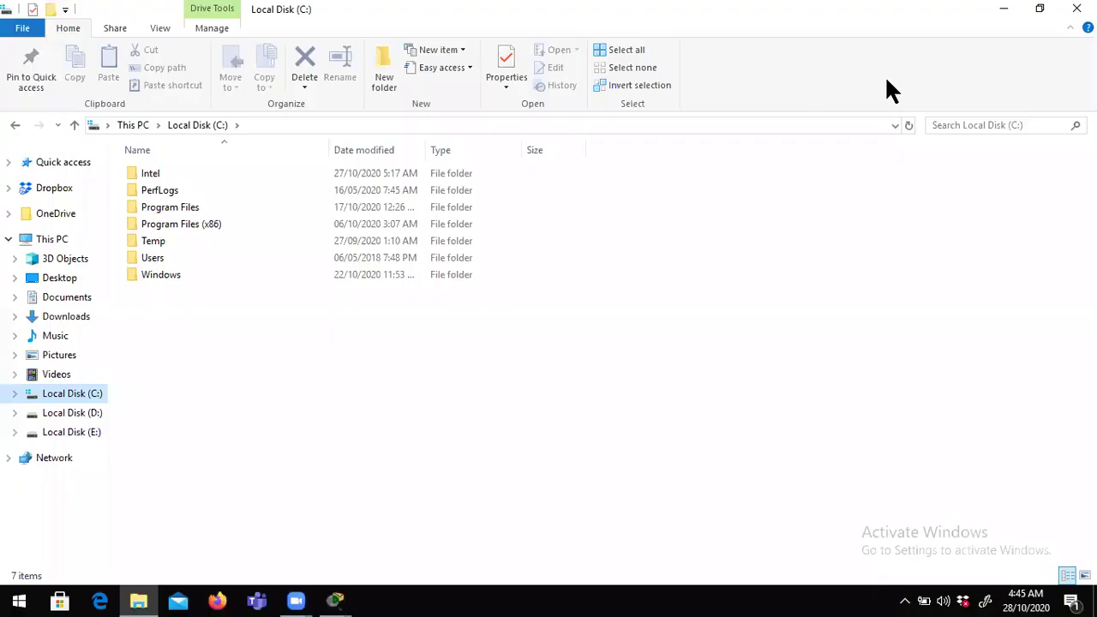
- Switch to File Explorer, locate cscoptlogo177x111 in C:\Program Files\Cisco Packet Tracer 7.2\saves, and close Explorer, PC1's web browser and the PC1 window
double_click(180, 209)
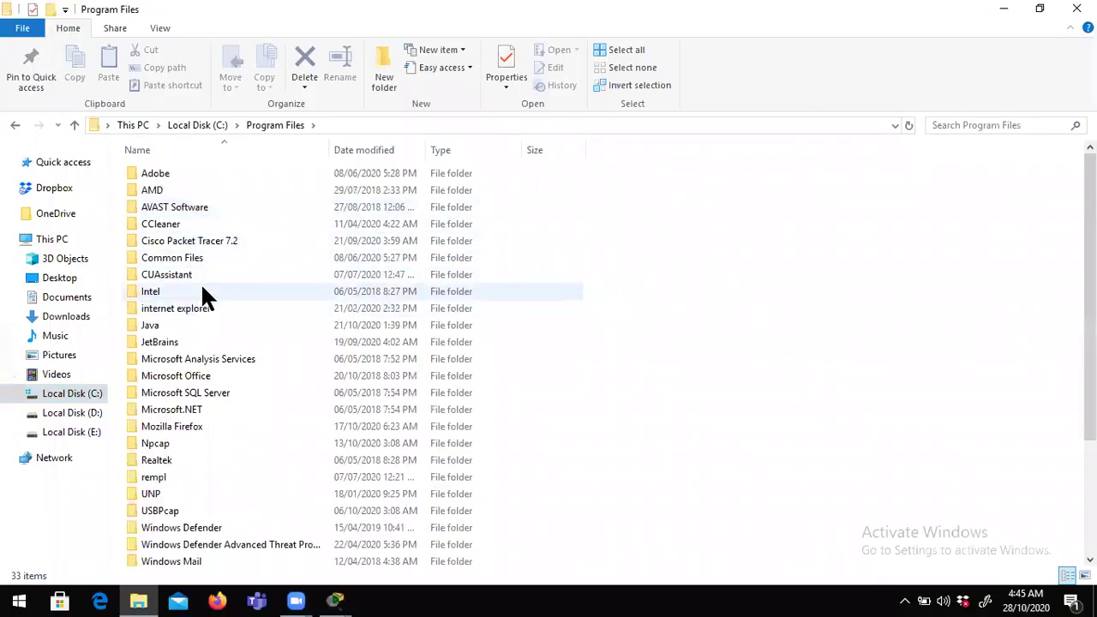
double_click(204, 240)
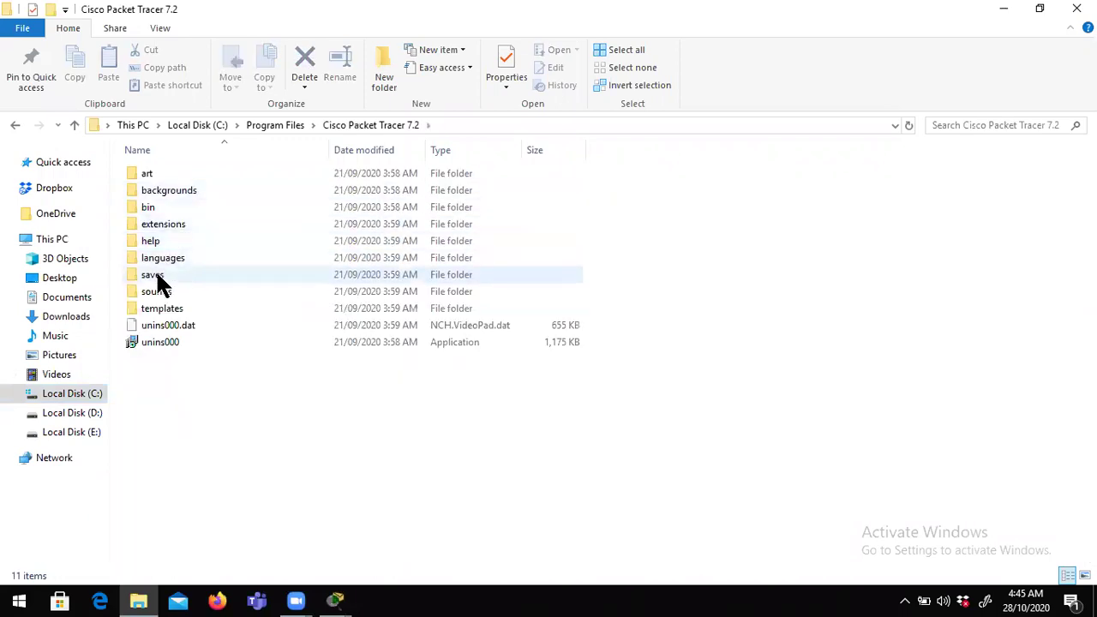
double_click(156, 276)
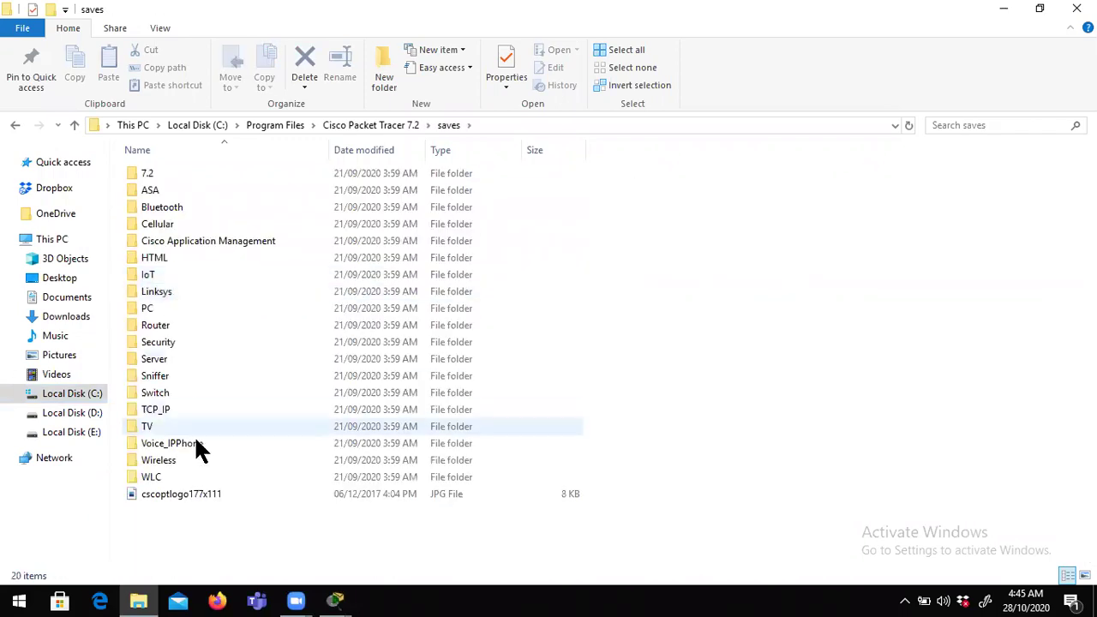
click(175, 499)
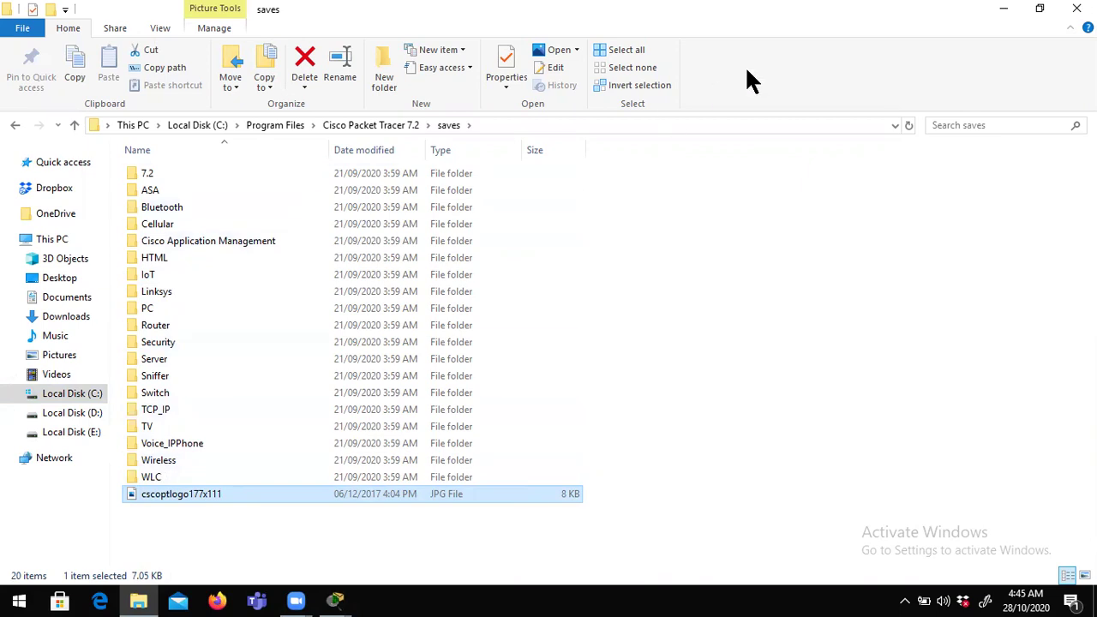
click(1076, 8)
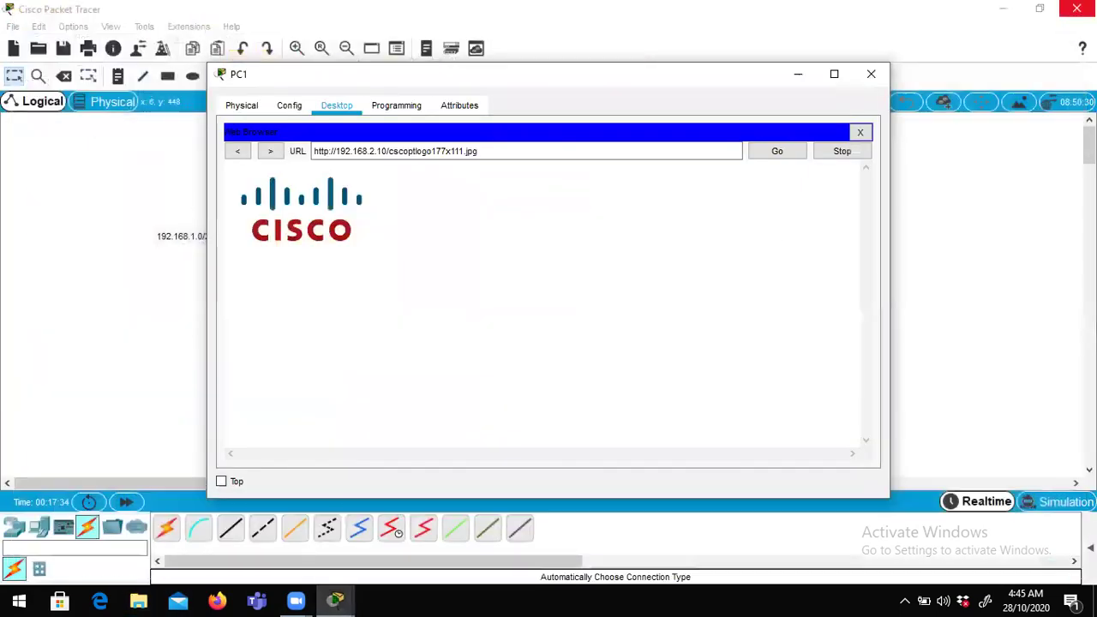
click(860, 134)
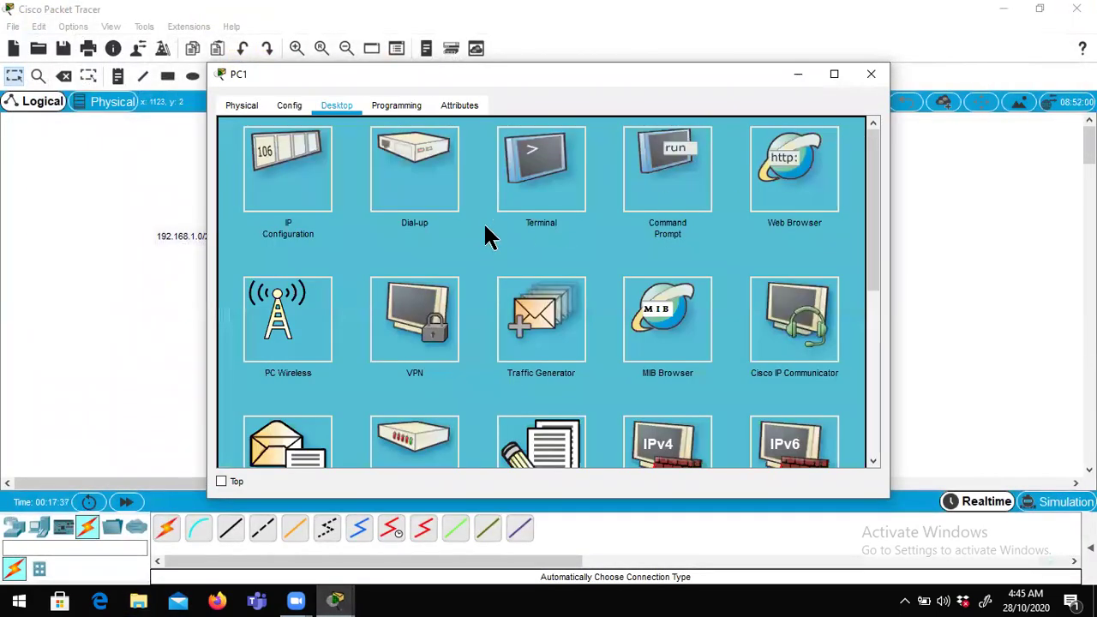
click(874, 75)
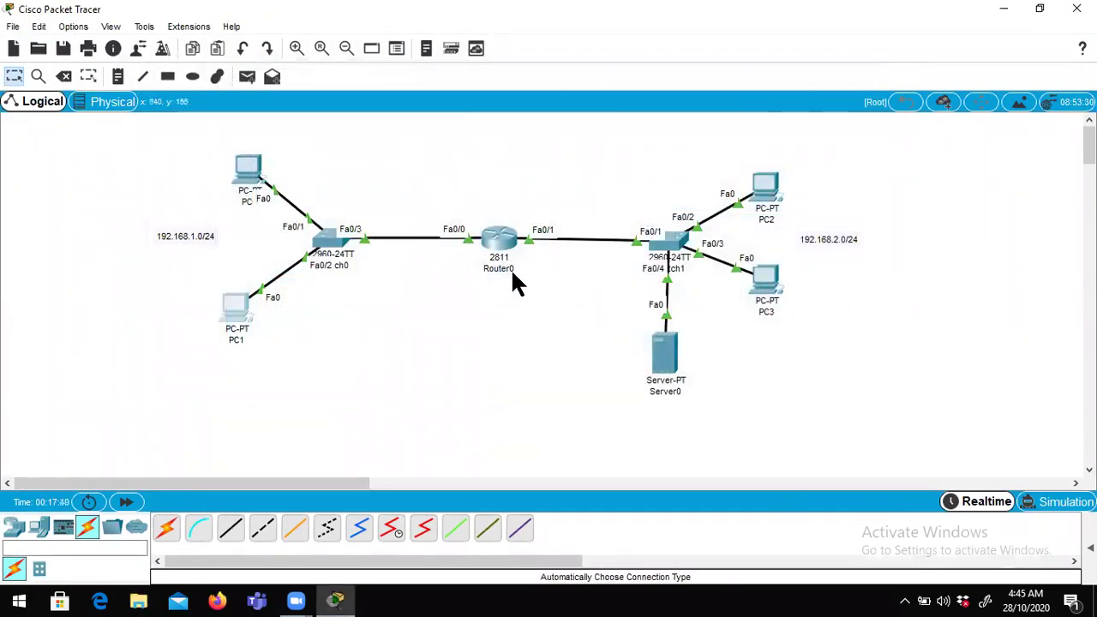